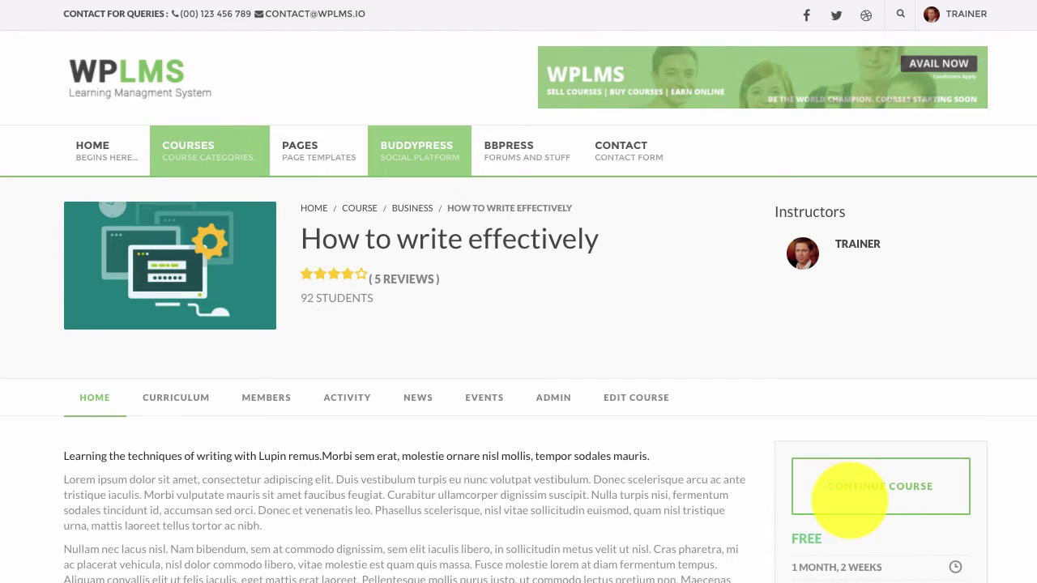
Step: Open the course "How to write effectively" for editing and go to its curriculum
scroll(800, 403, down, 1)
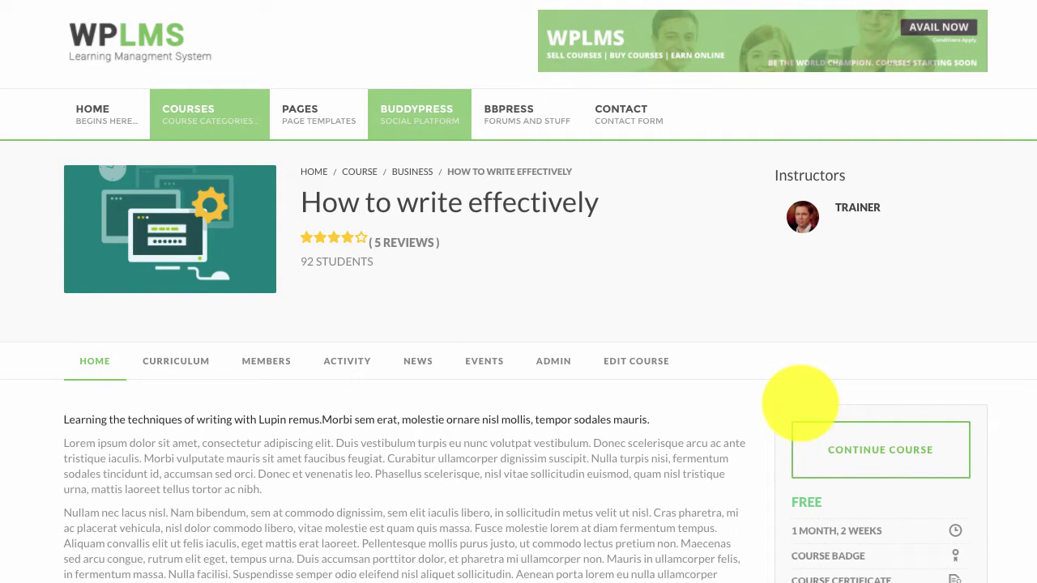
scroll(800, 402, down, 3)
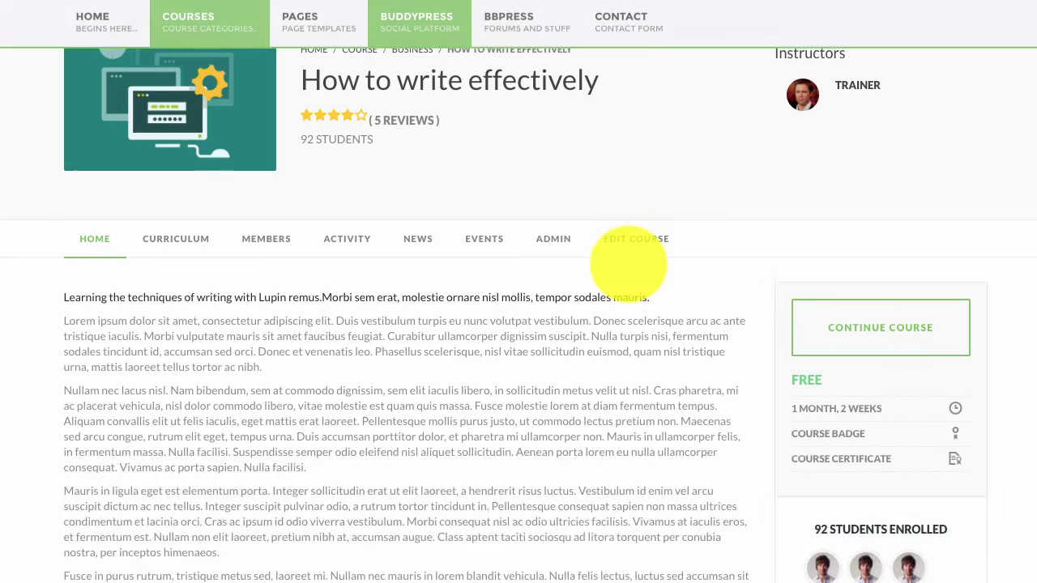
click(630, 238)
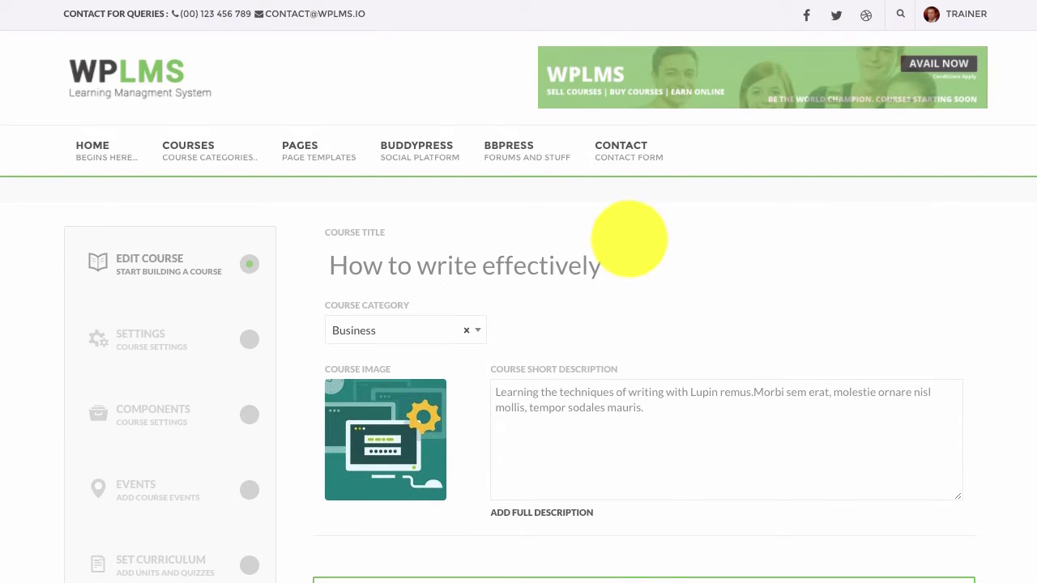
scroll(486, 308, down, 2)
click(208, 416)
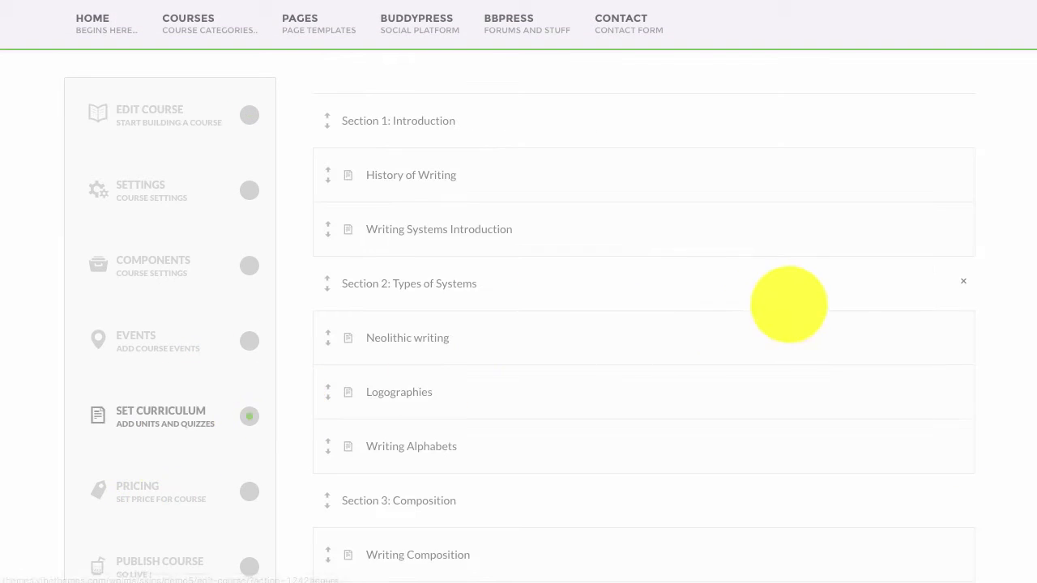
Step: Open the Final Quiz in Section 3 of the curriculum for editing and go to its list of questions
scroll(743, 400, down, 4)
click(906, 375)
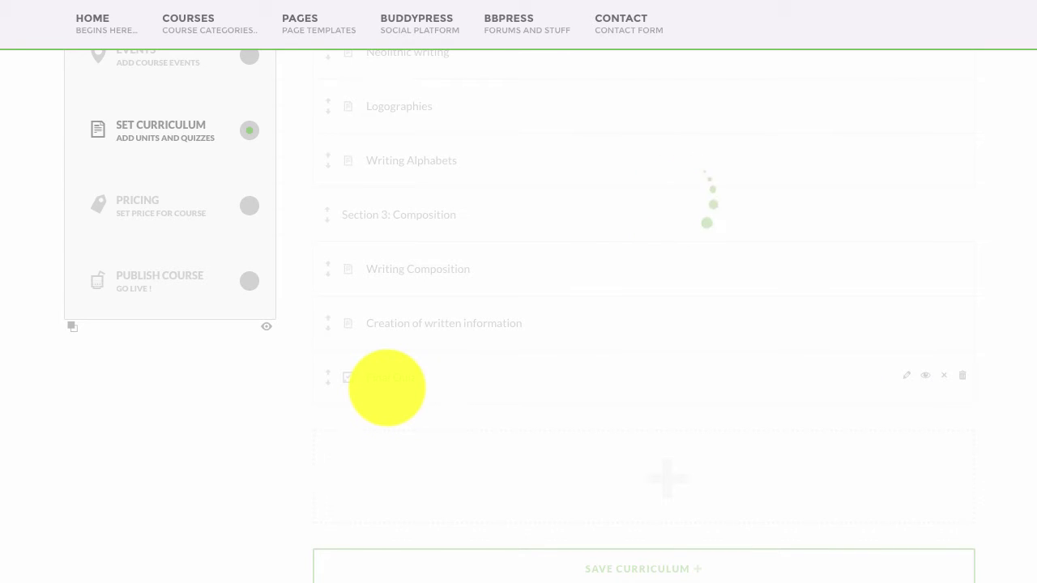
scroll(689, 255, up, 3)
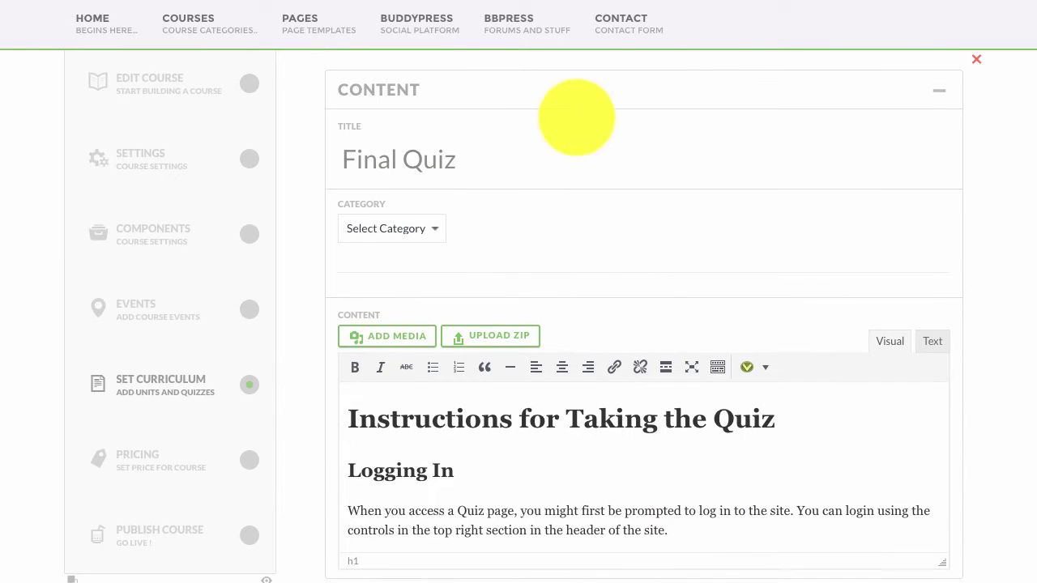
click(576, 97)
click(576, 209)
scroll(585, 381, down, 3)
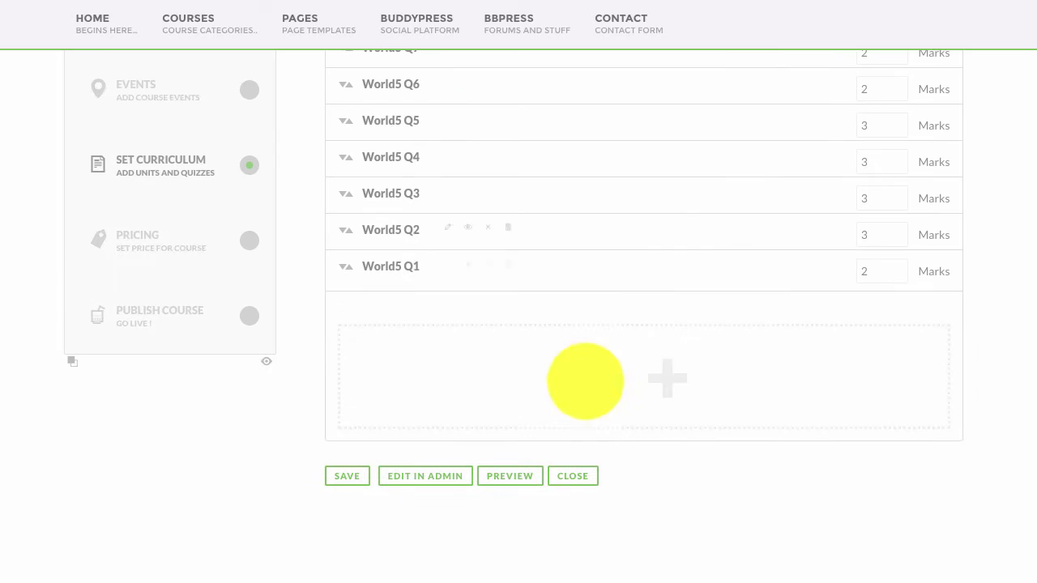
Step: Start a new question in the Final Quiz with the reference title "fillblank"
click(667, 378)
click(775, 366)
scroll(761, 341, down, 2)
click(745, 268)
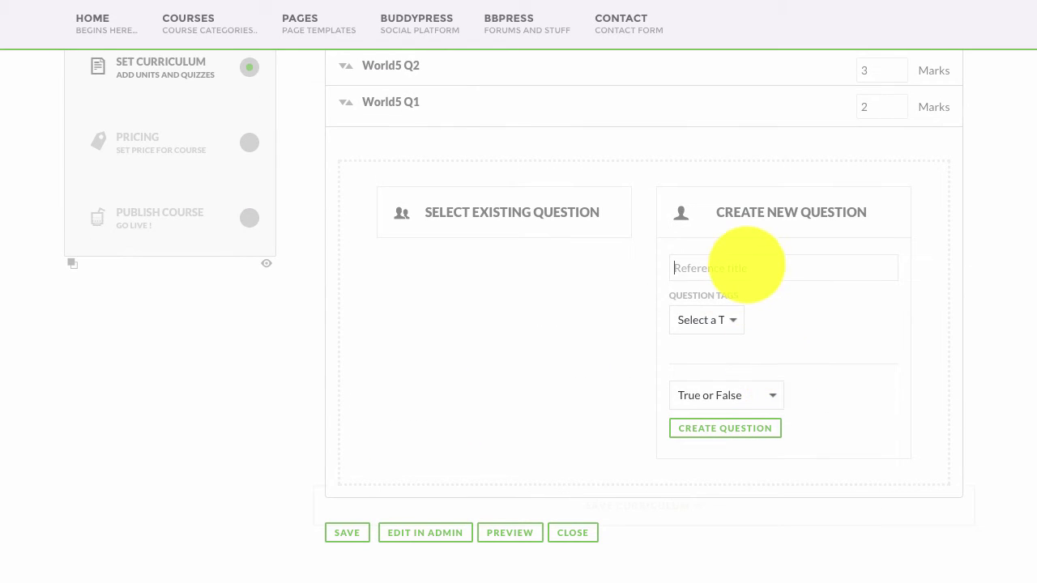
text(fillb)
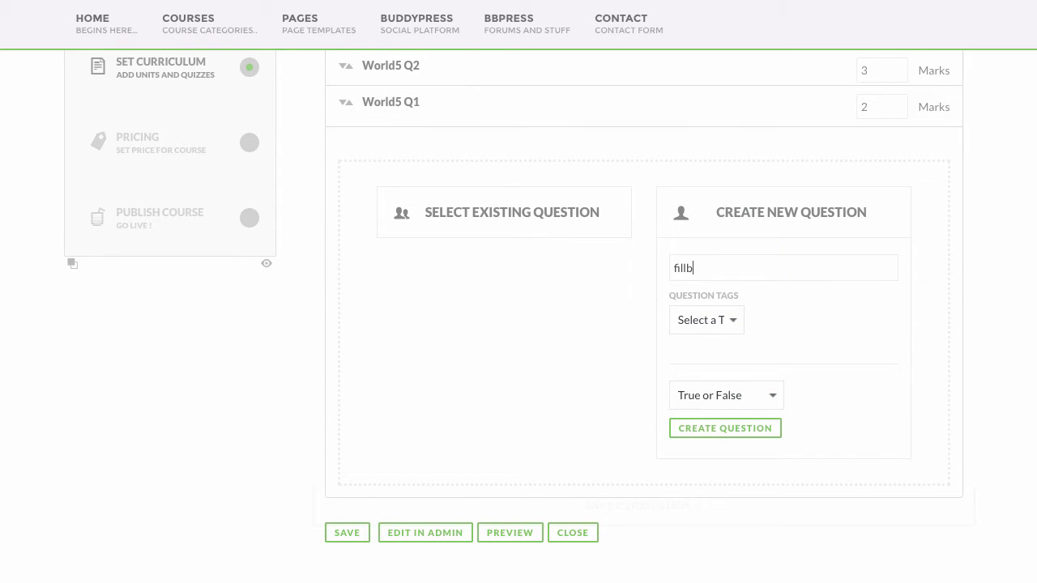
text(lank)
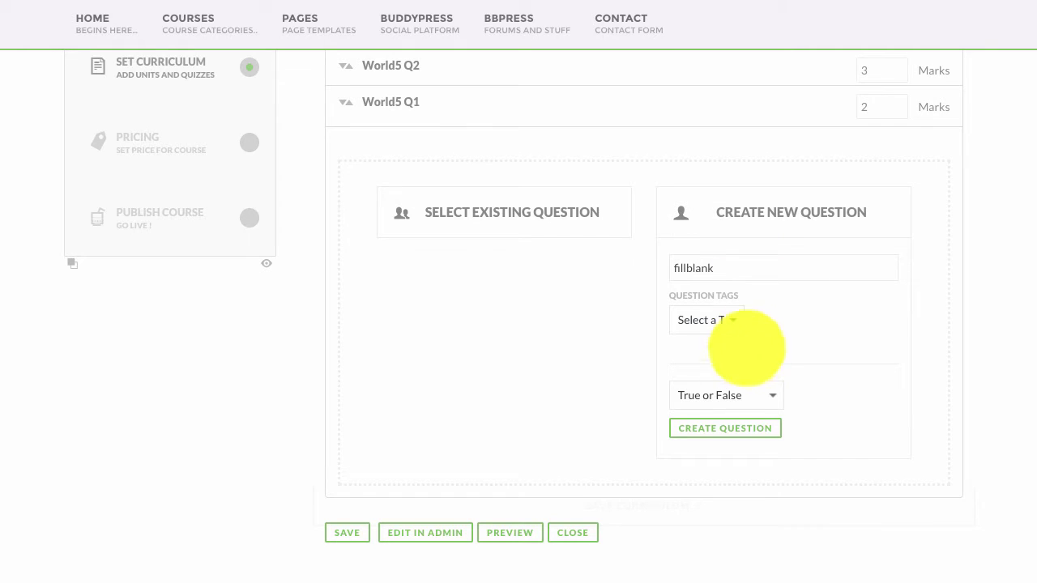
Step: Tag the new question "company", set its type to Fill in the Blank and create it
click(711, 327)
text(company)
key(Return)
scroll(719, 347, down, 1)
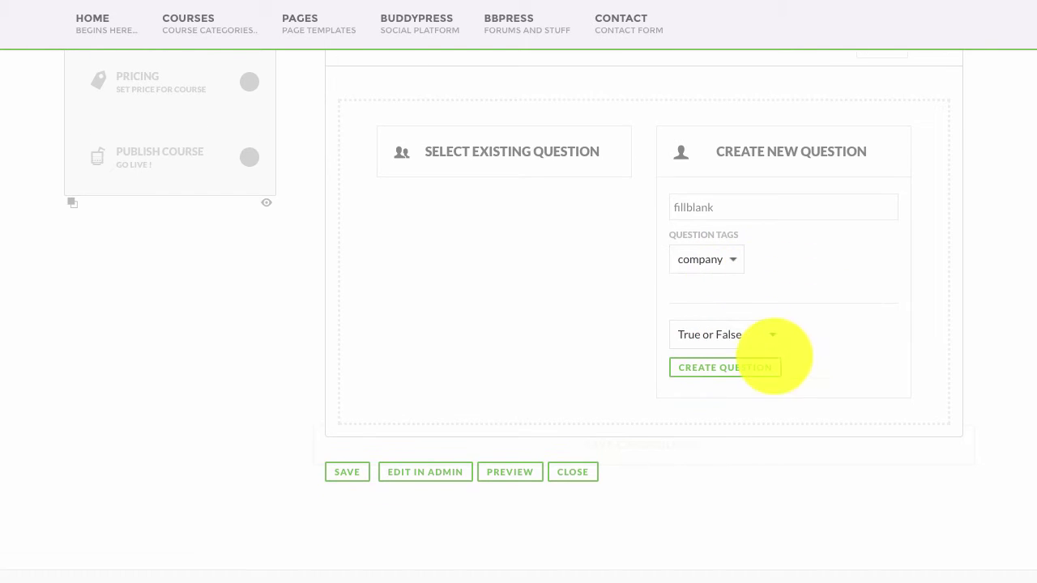
click(758, 334)
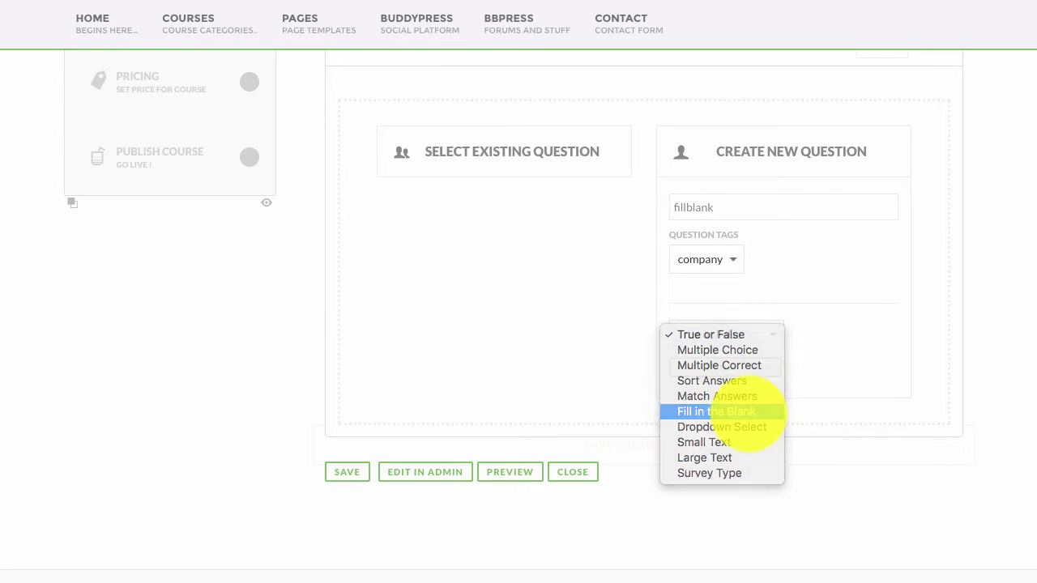
click(733, 413)
click(729, 367)
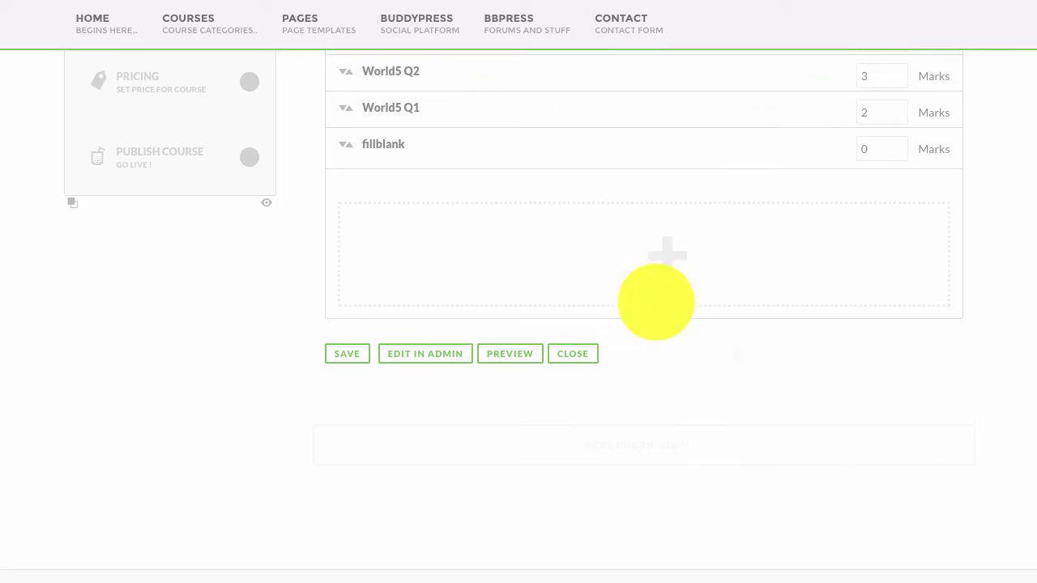
Step: Open the fillblank question for editing and examine the [fillblank] shortcodes in its question statement
click(433, 142)
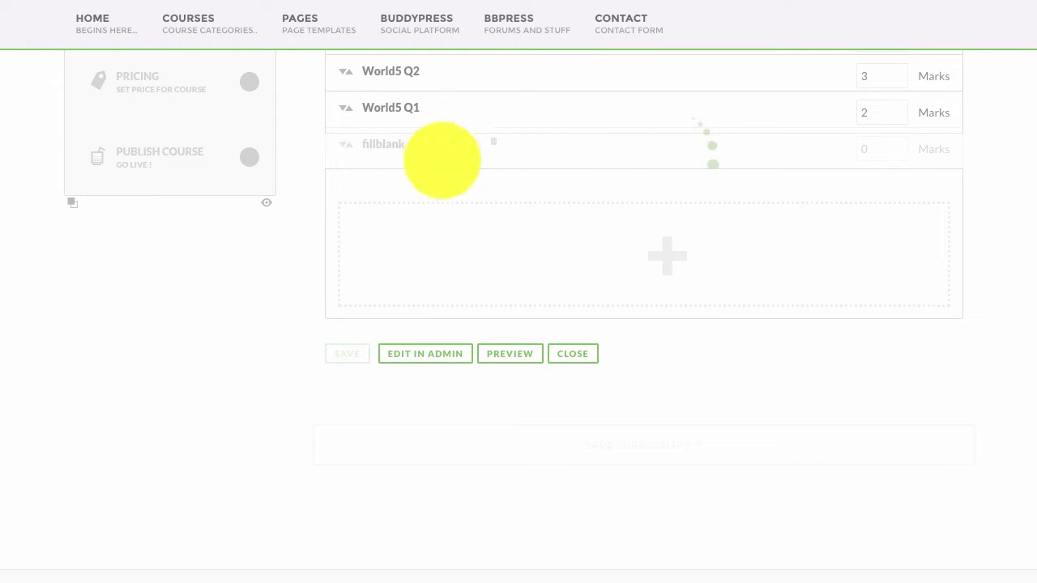
scroll(664, 235, down, 2)
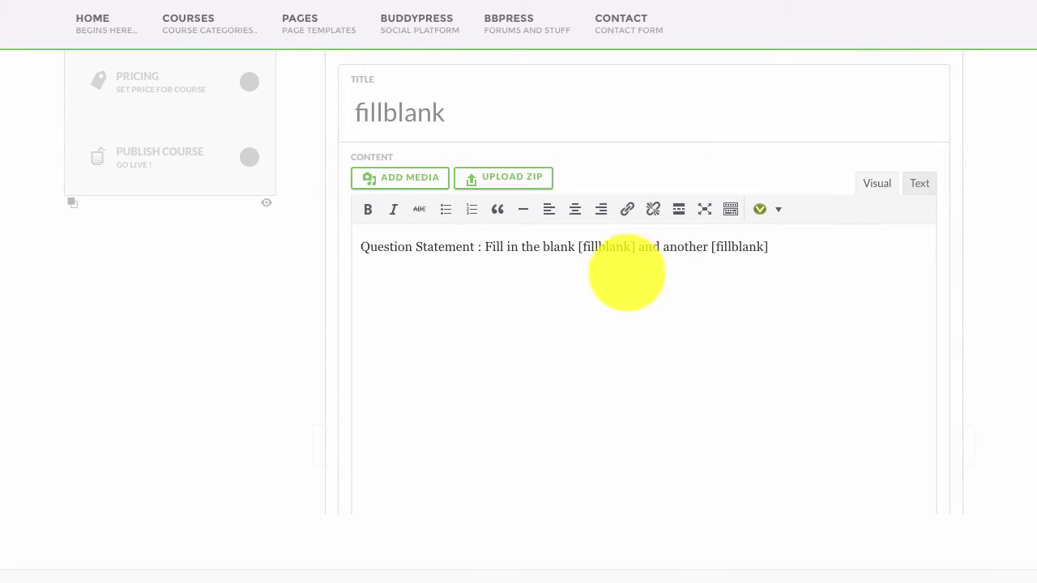
click(583, 249)
drag(579, 247, 633, 247)
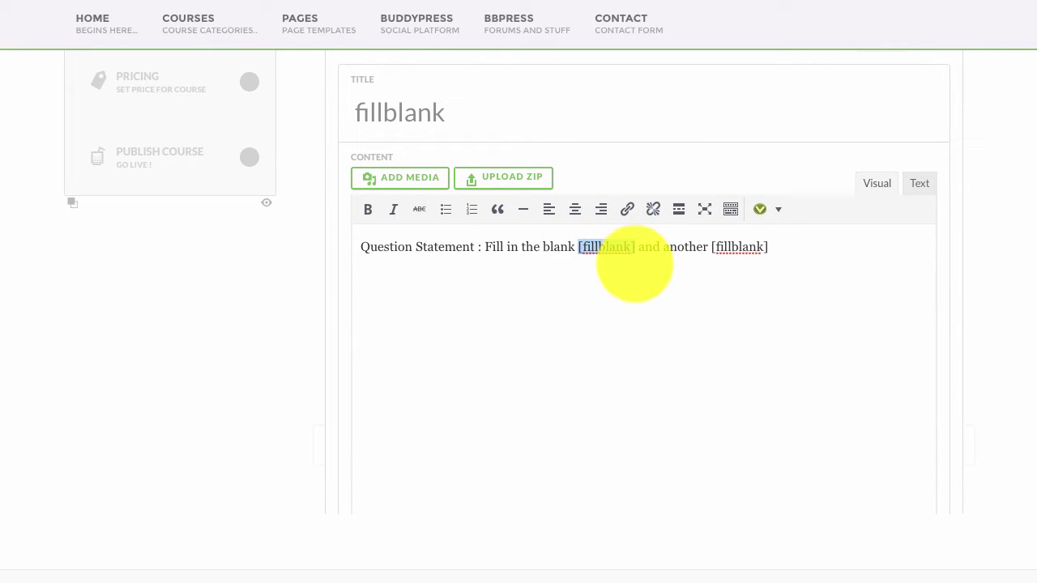
click(574, 251)
drag(578, 247, 631, 247)
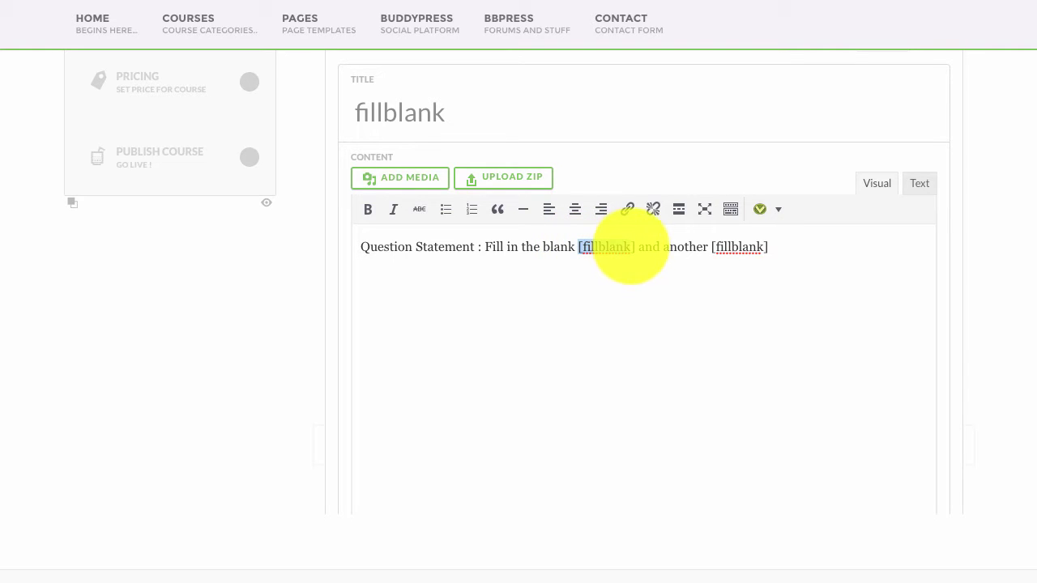
drag(710, 247, 769, 248)
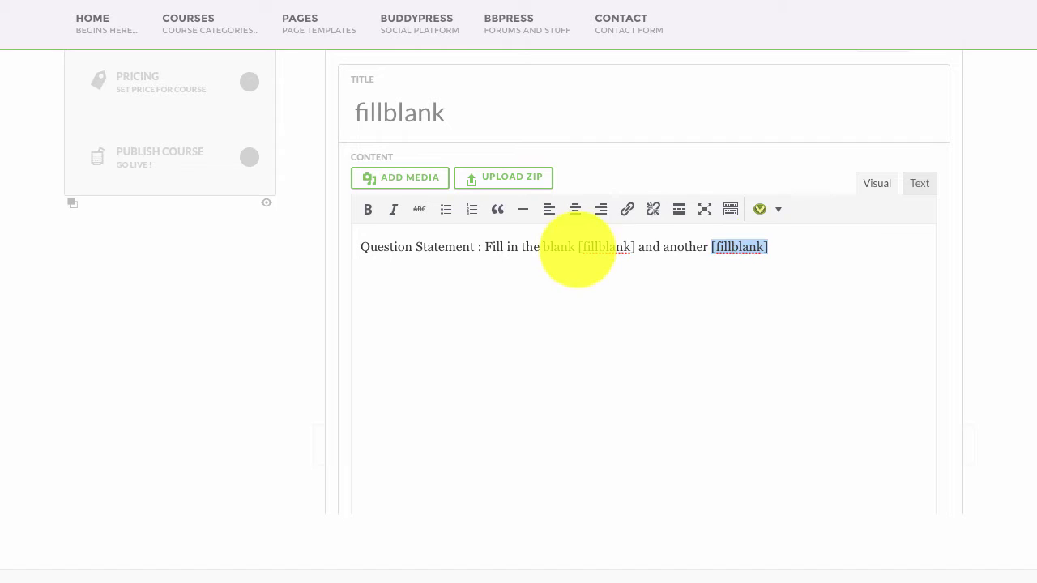
drag(577, 248, 636, 247)
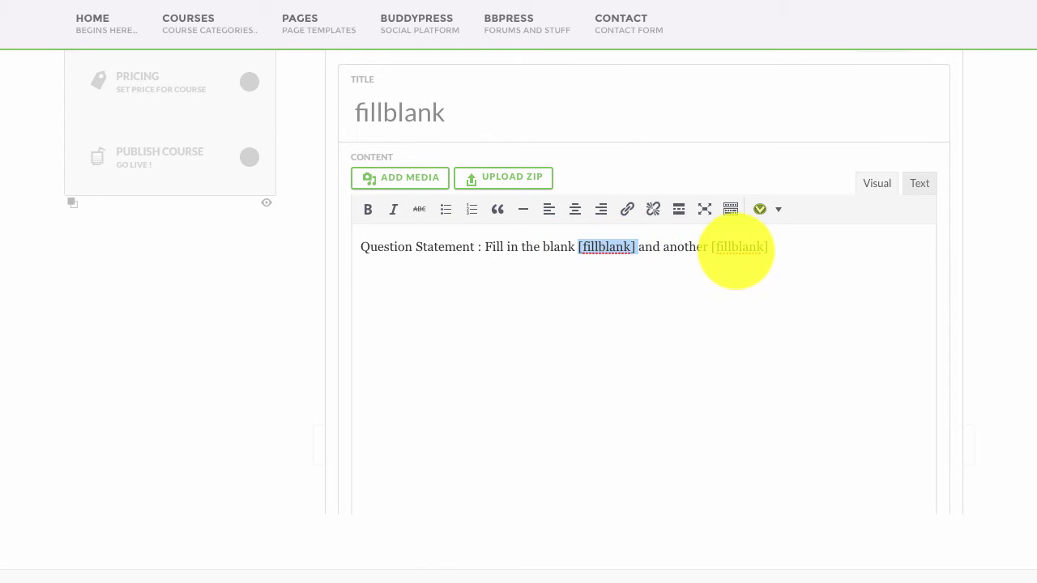
Step: Examine how the pipe-separated values in the correct answer correspond to the [fillblank] shortcodes in the question statement
scroll(734, 271, down, 3)
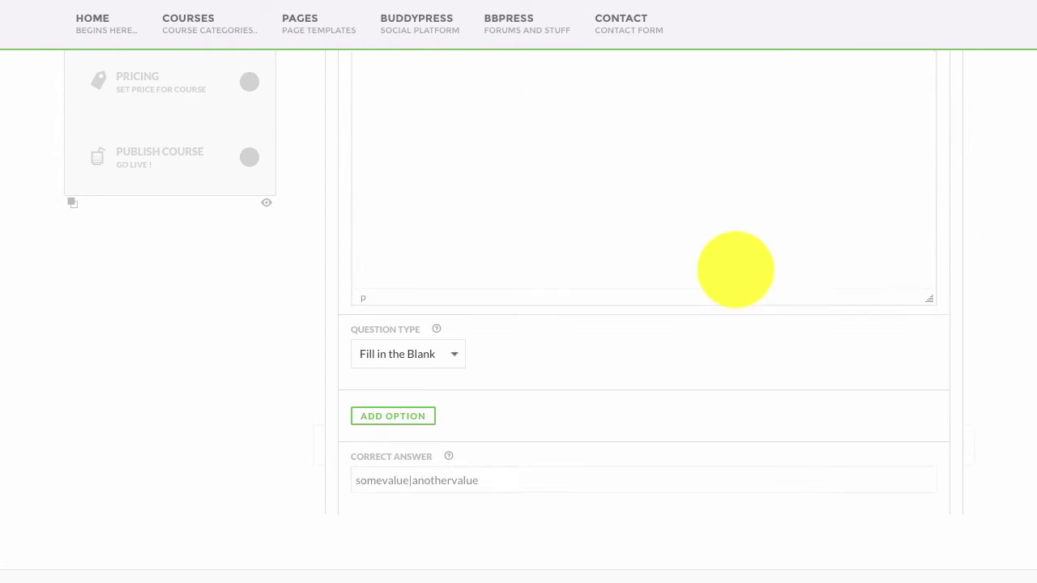
scroll(691, 297, down, 2)
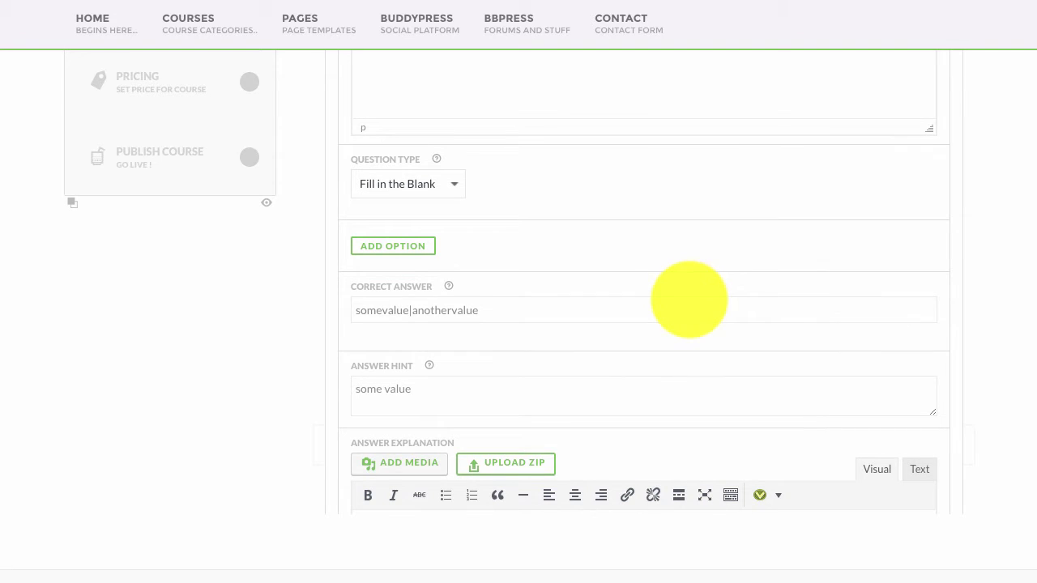
click(381, 311)
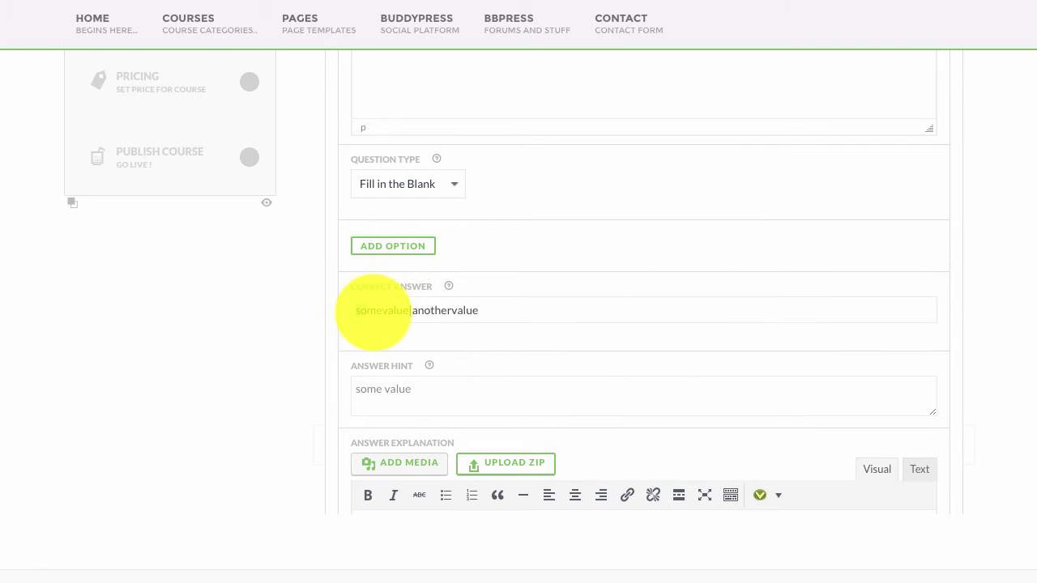
drag(372, 312, 509, 313)
click(384, 322)
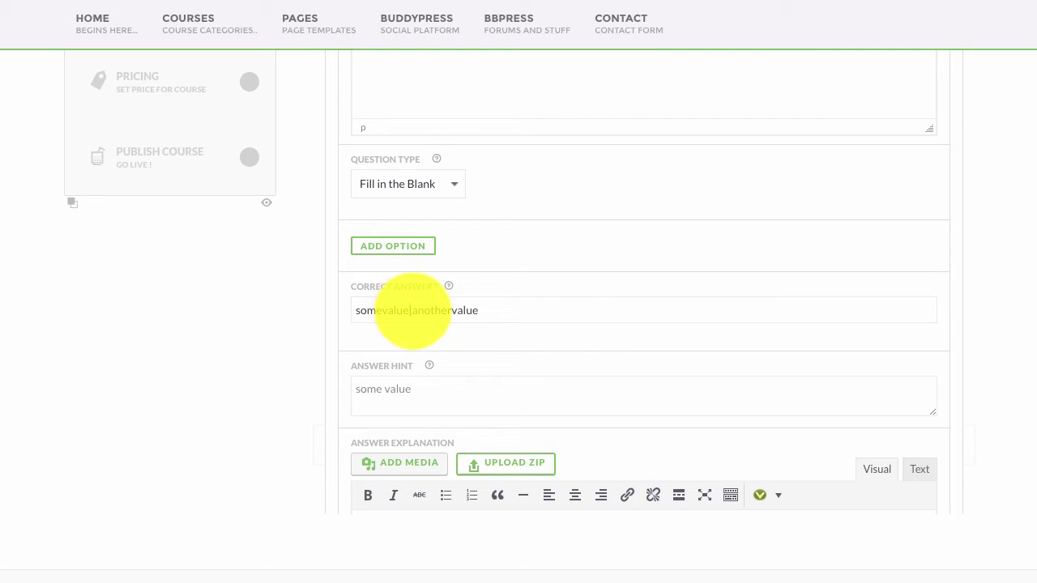
scroll(405, 362, up, 1)
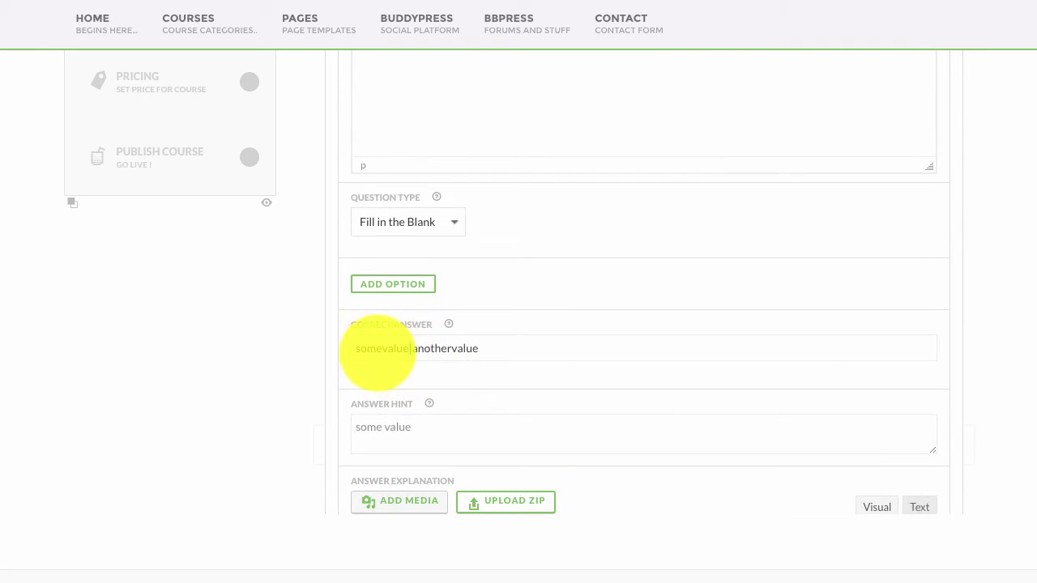
key(shift+Right)
drag(356, 350, 409, 348)
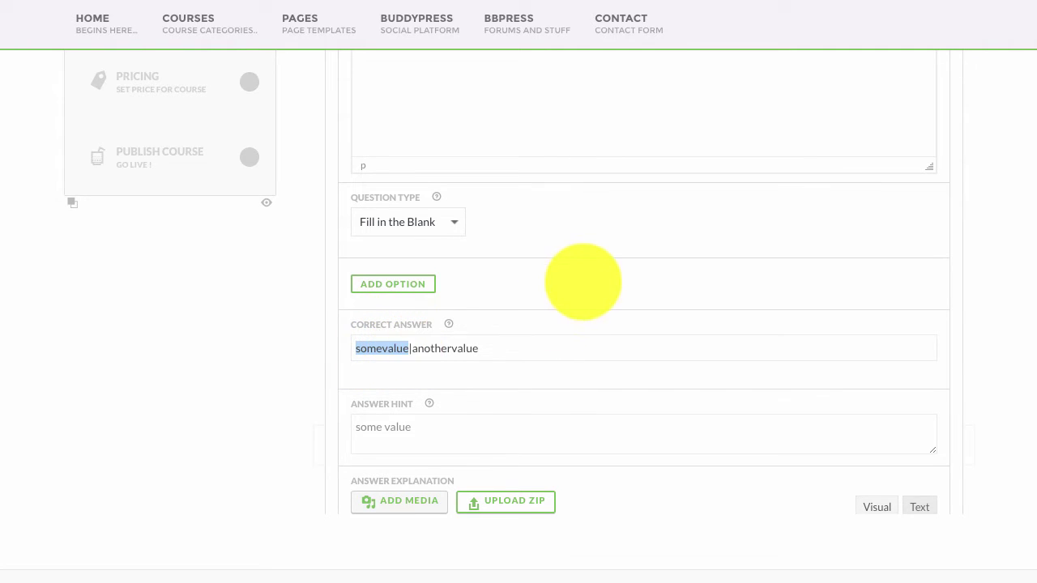
scroll(584, 277, up, 6)
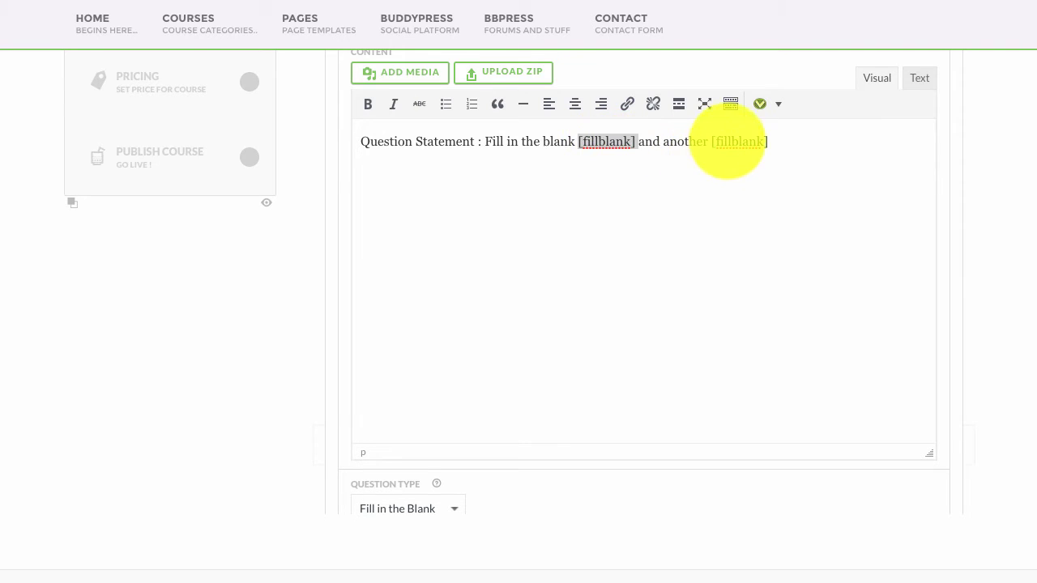
scroll(745, 162, down, 3)
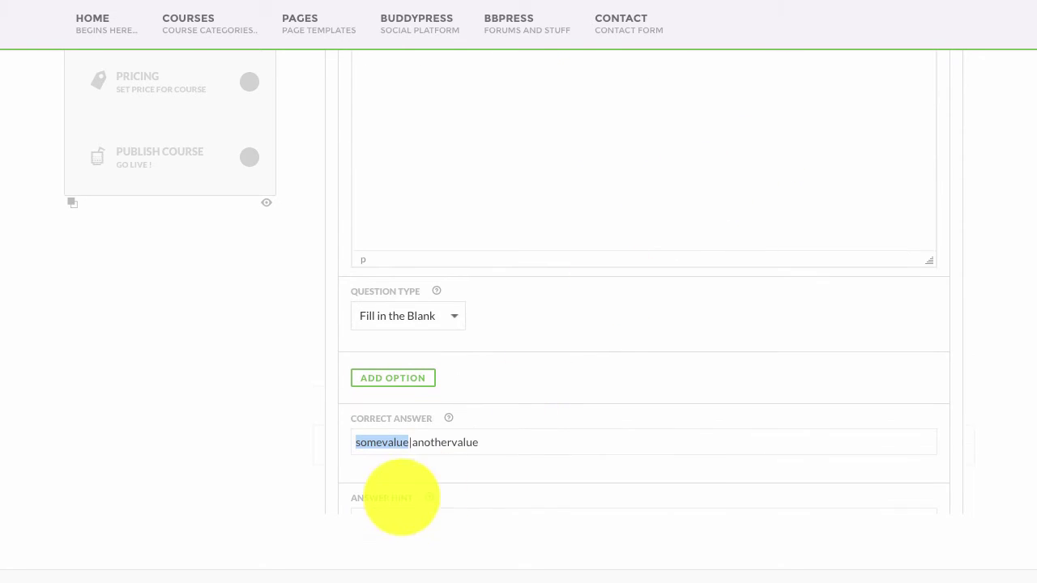
Step: Append "|gfdgfd" to the correct answer and add a matching ",[fillblank]" at the end of the question statement
drag(410, 442, 497, 439)
click(498, 442)
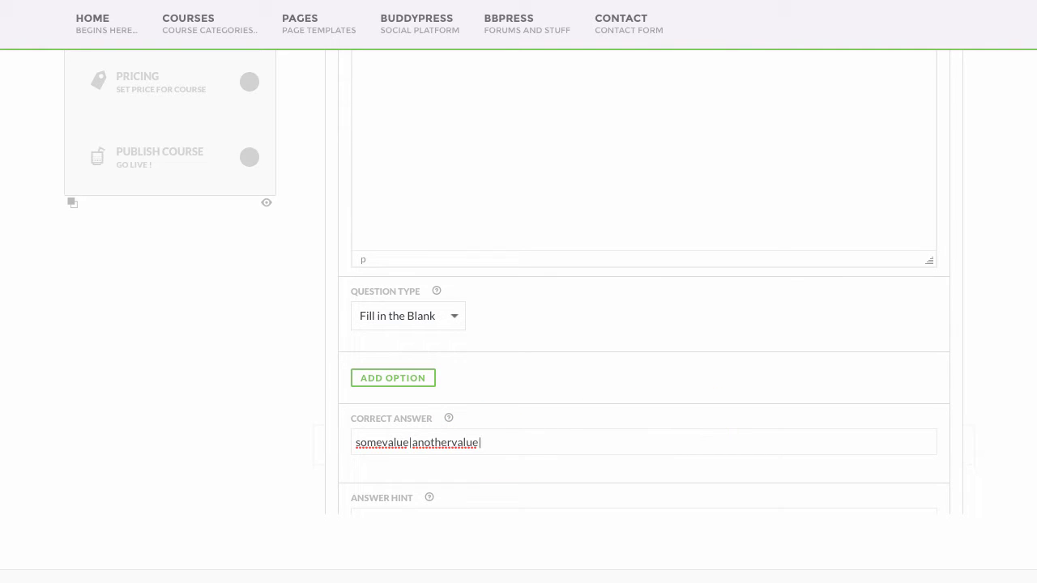
scroll(743, 280, up, 3)
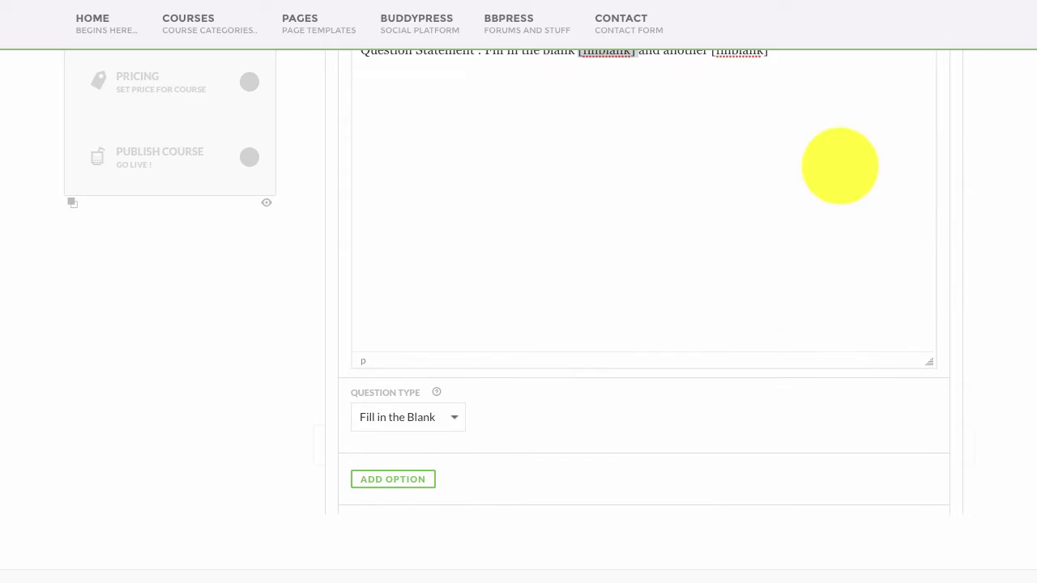
text(,[fillblank)
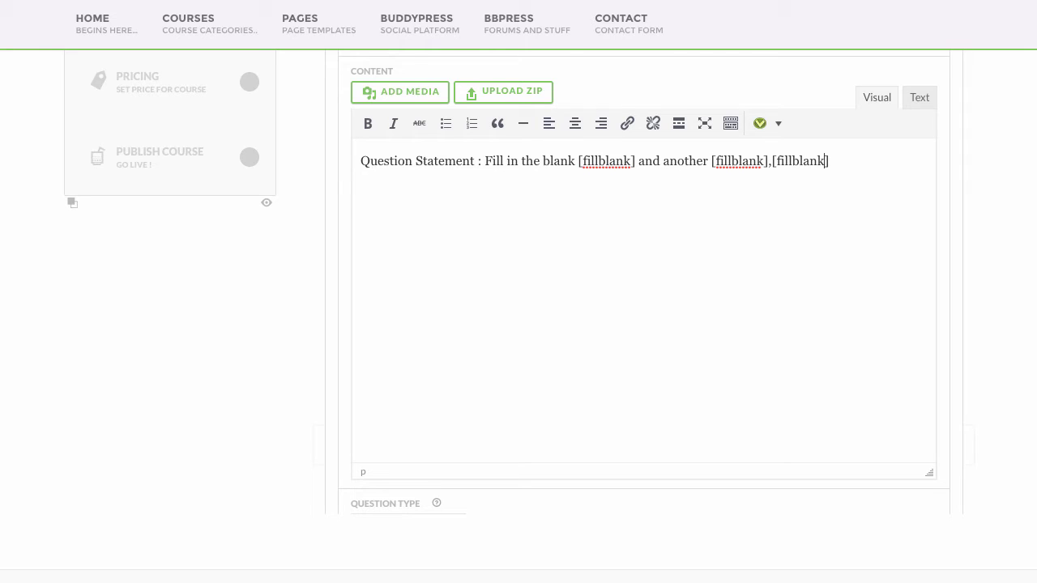
scroll(745, 291, down, 4)
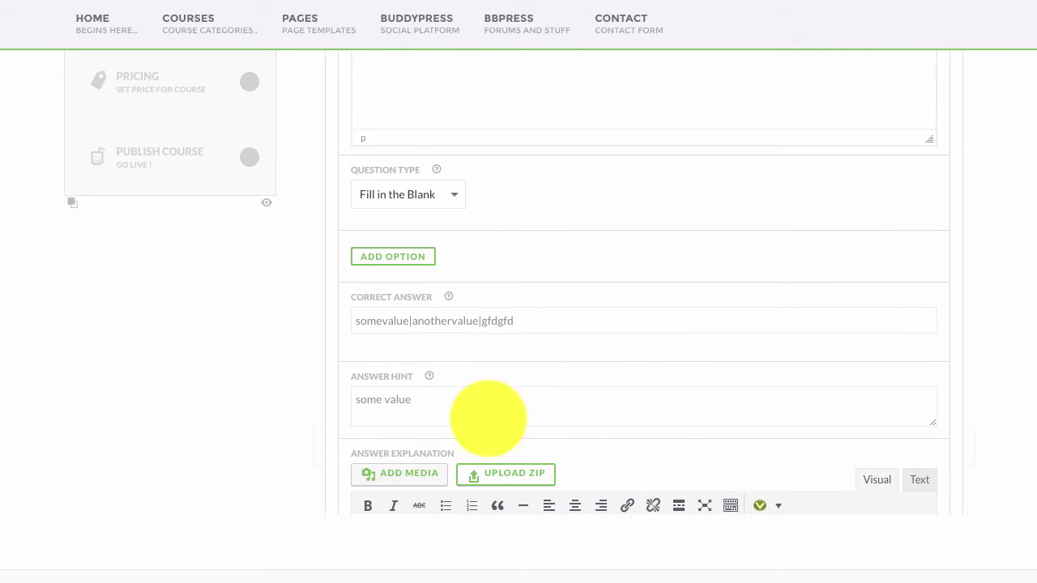
drag(482, 321, 552, 324)
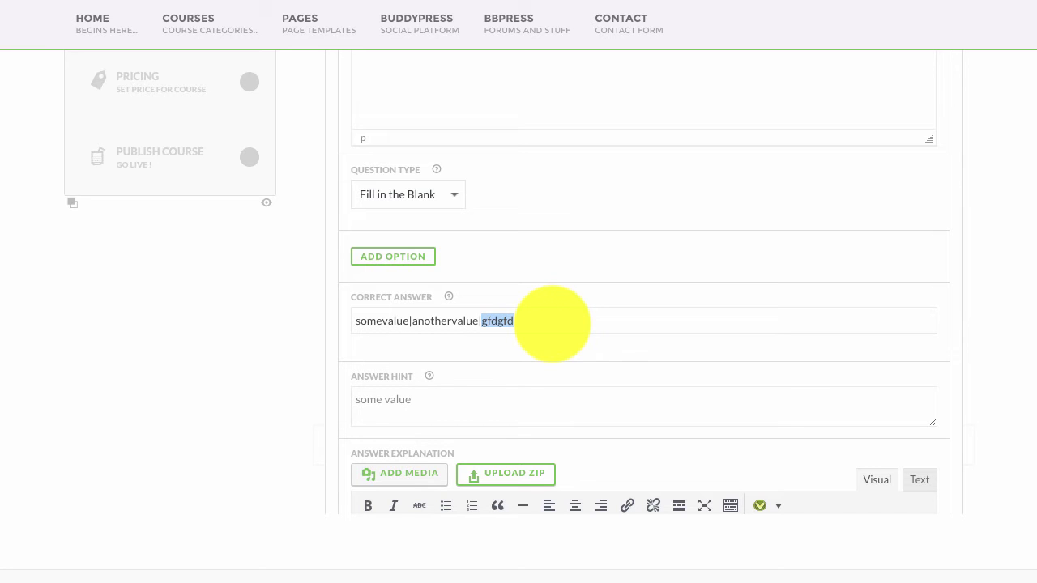
Step: Close the fillblank question's editor and set its marks to 2 in the quiz question list
scroll(661, 267, down, 2)
scroll(662, 267, up, 6)
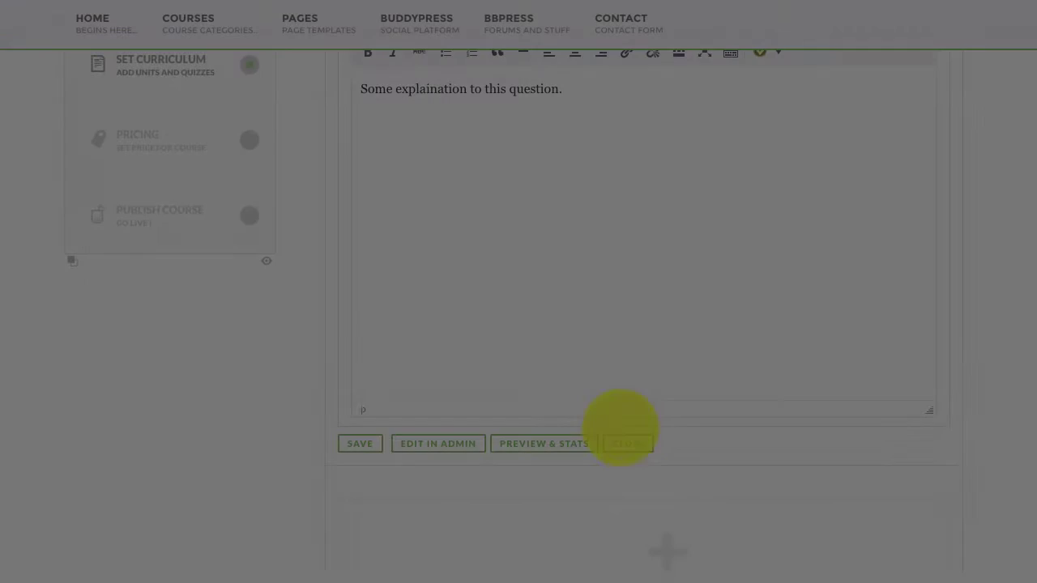
click(621, 427)
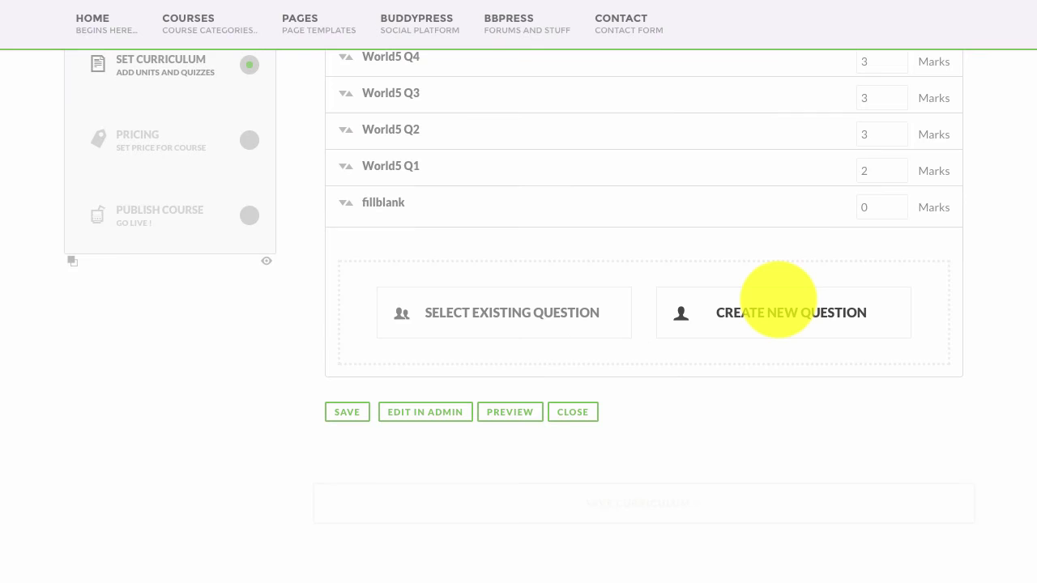
click(875, 207)
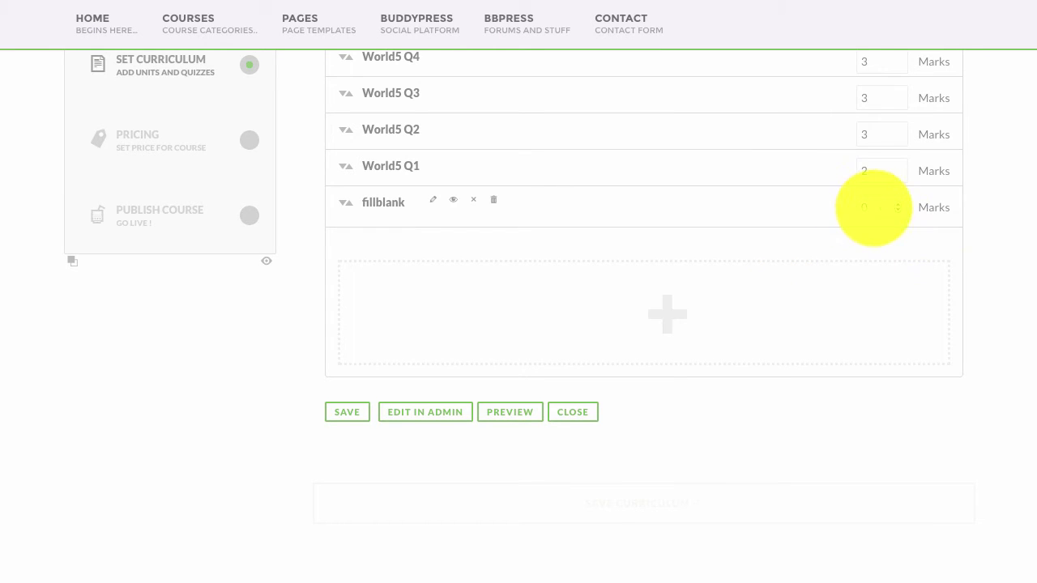
key(BackSpace)
text(2)
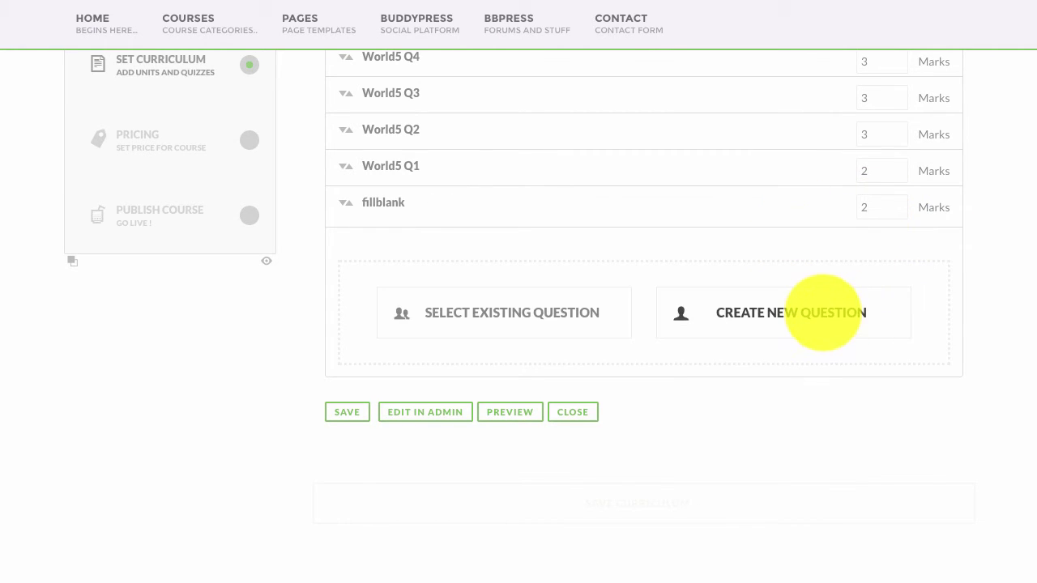
Step: Create a new question titled "multiple select" with the question type Dropdown Select
click(823, 310)
scroll(820, 315, down, 2)
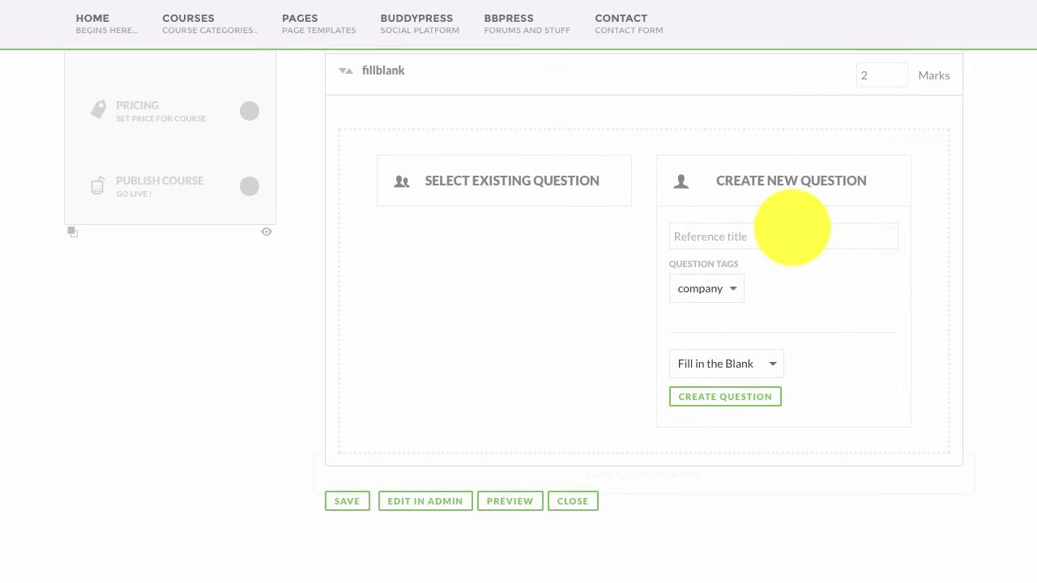
click(792, 228)
text(multiple select)
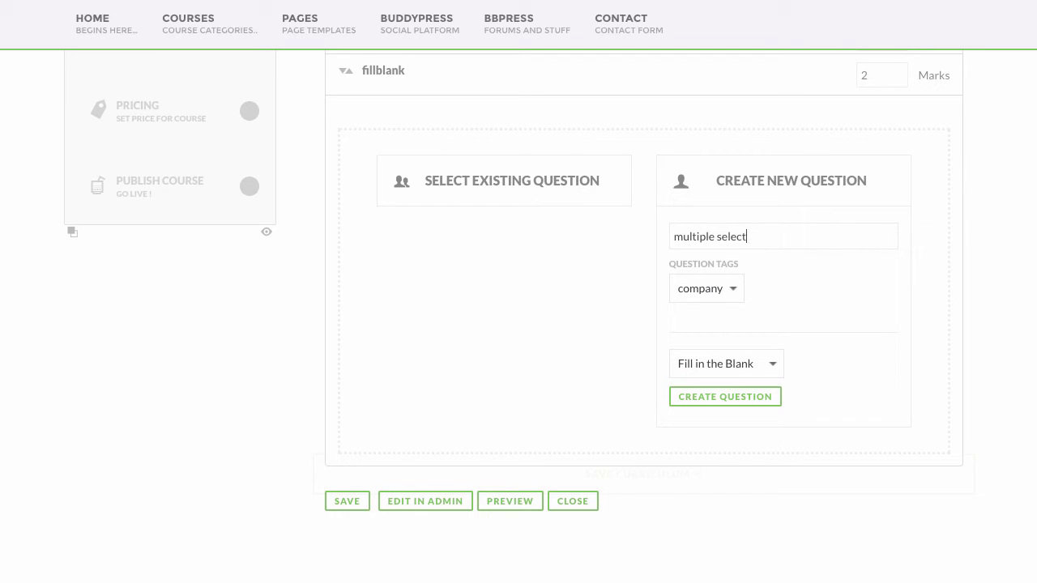
click(774, 365)
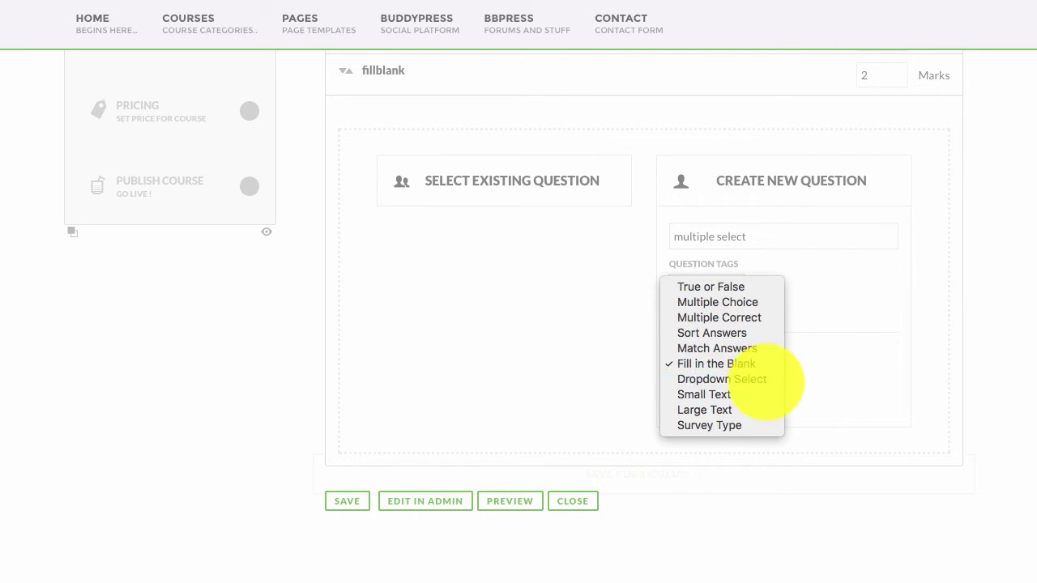
click(762, 380)
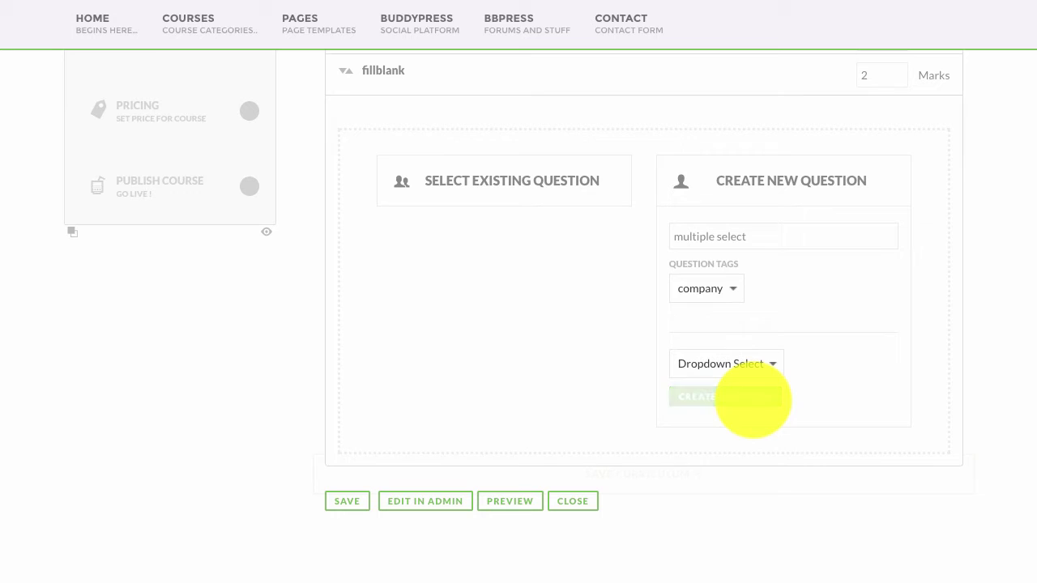
click(754, 399)
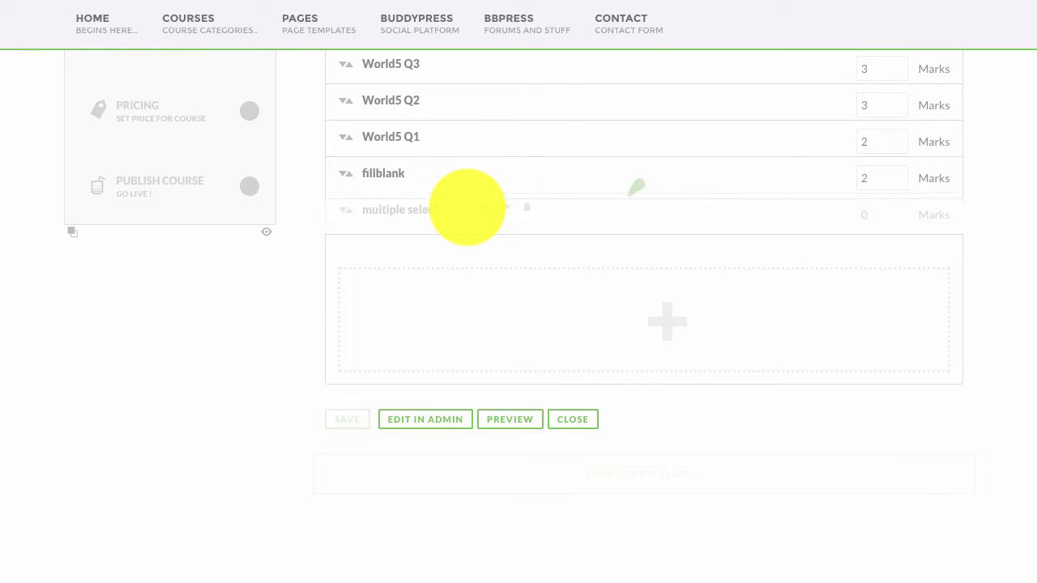
Step: Open the multiple select question for editing and examine the two select shortcodes in its question statement
click(466, 206)
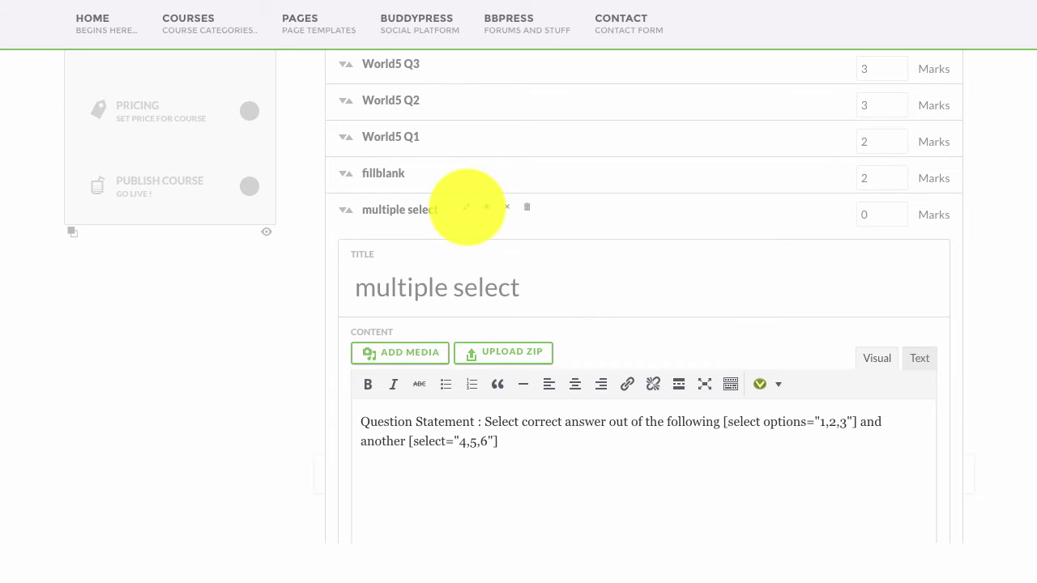
scroll(745, 268, down, 3)
drag(724, 242, 856, 241)
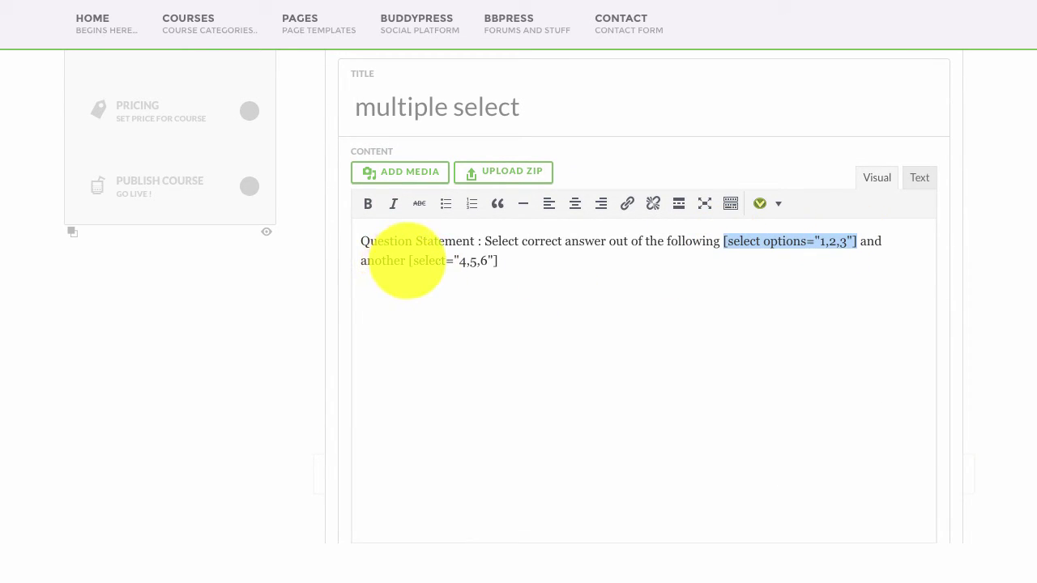
drag(408, 260, 539, 264)
click(550, 266)
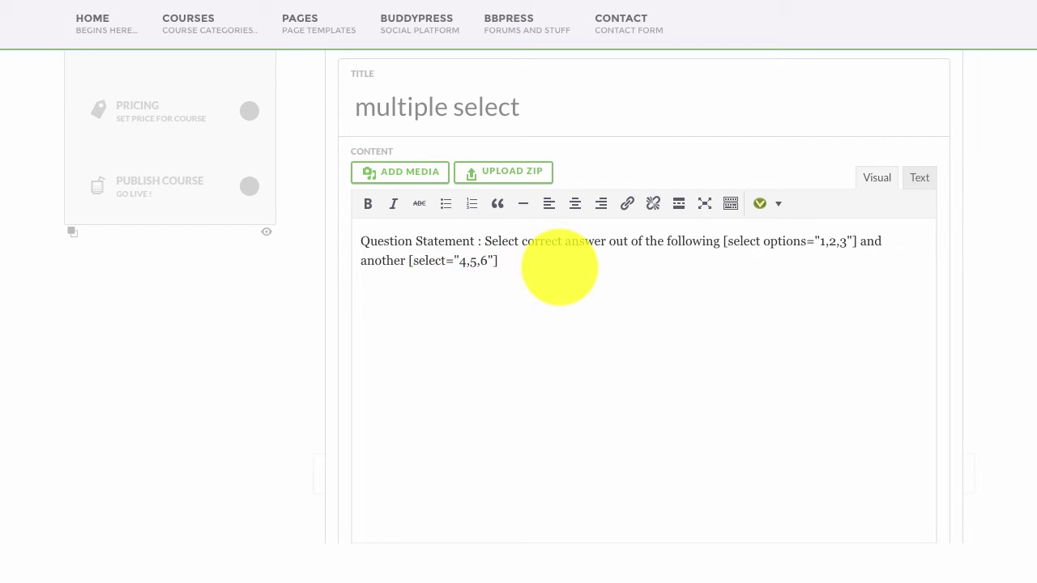
double_click(427, 261)
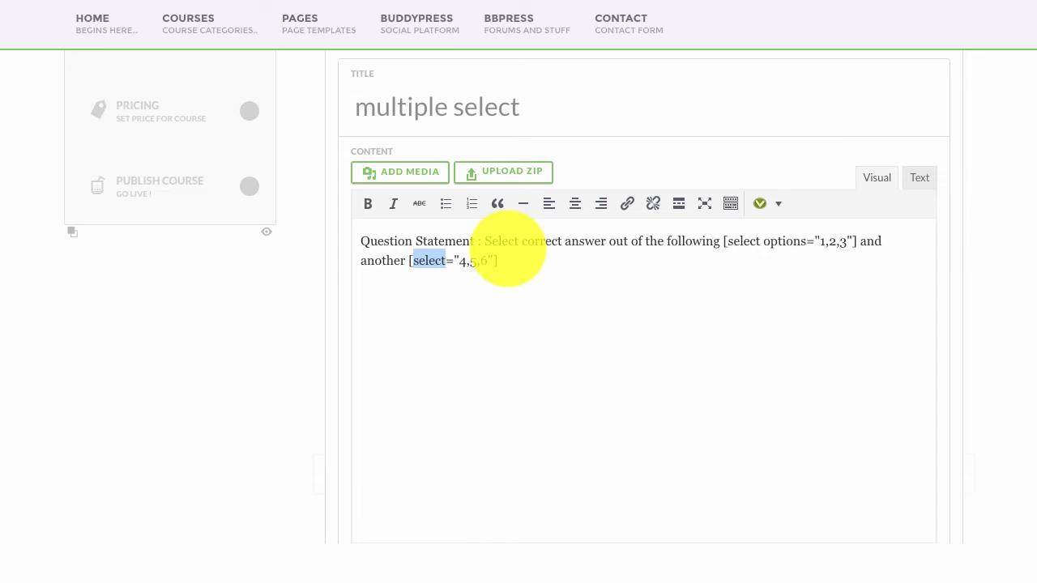
drag(763, 242, 853, 240)
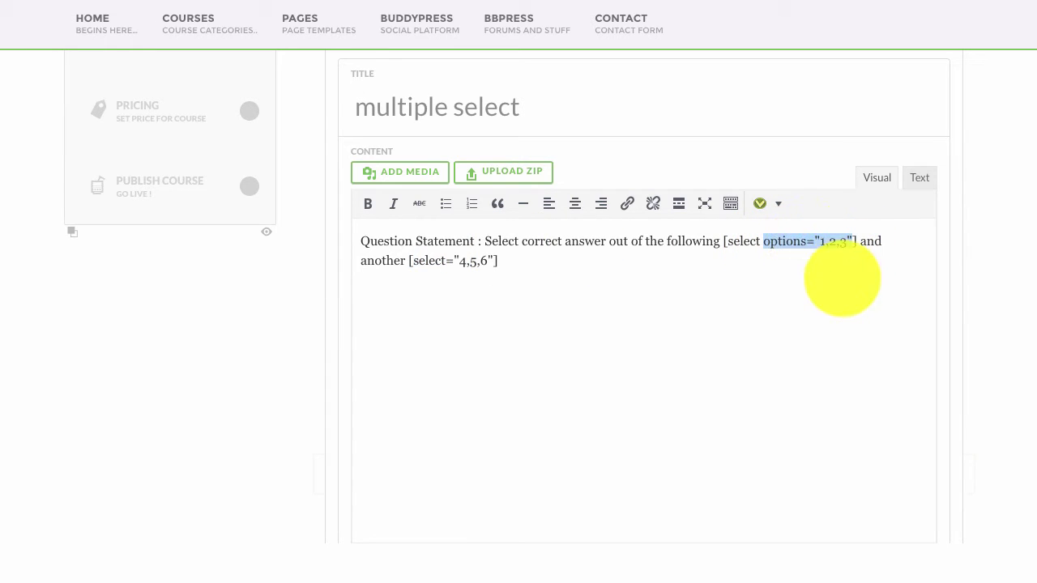
Step: Examine how the numbers in the first select shortcode correspond to the numbered entries in the question's option list
scroll(843, 280, down, 2)
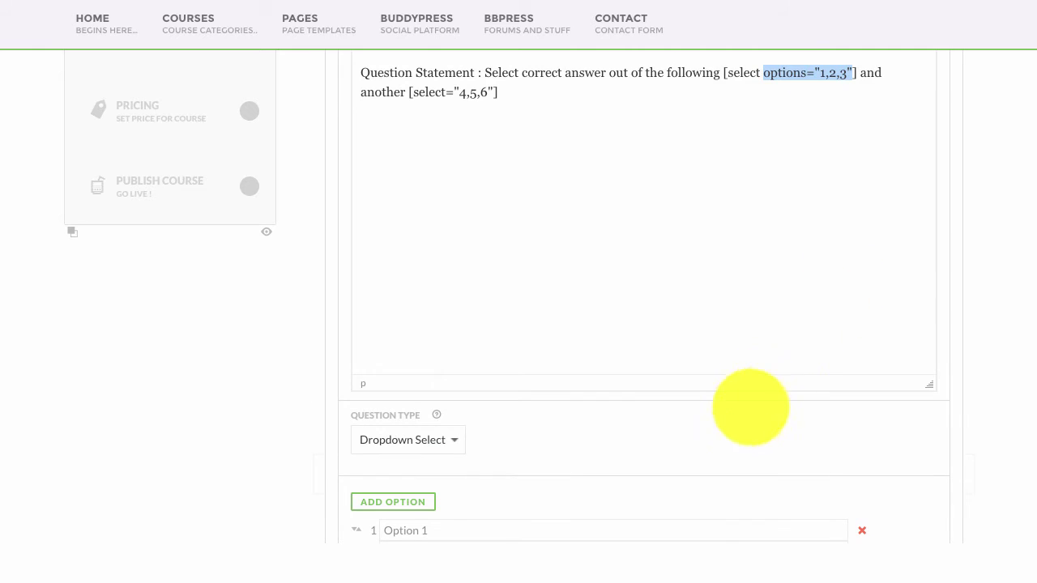
scroll(750, 407, down, 1)
scroll(569, 340, down, 1)
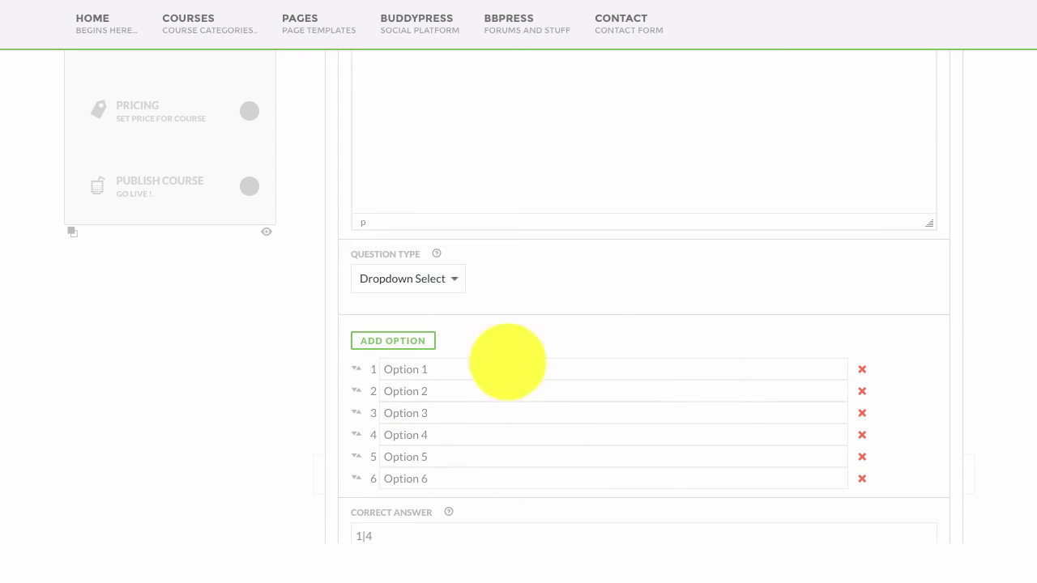
scroll(937, 370, up, 1)
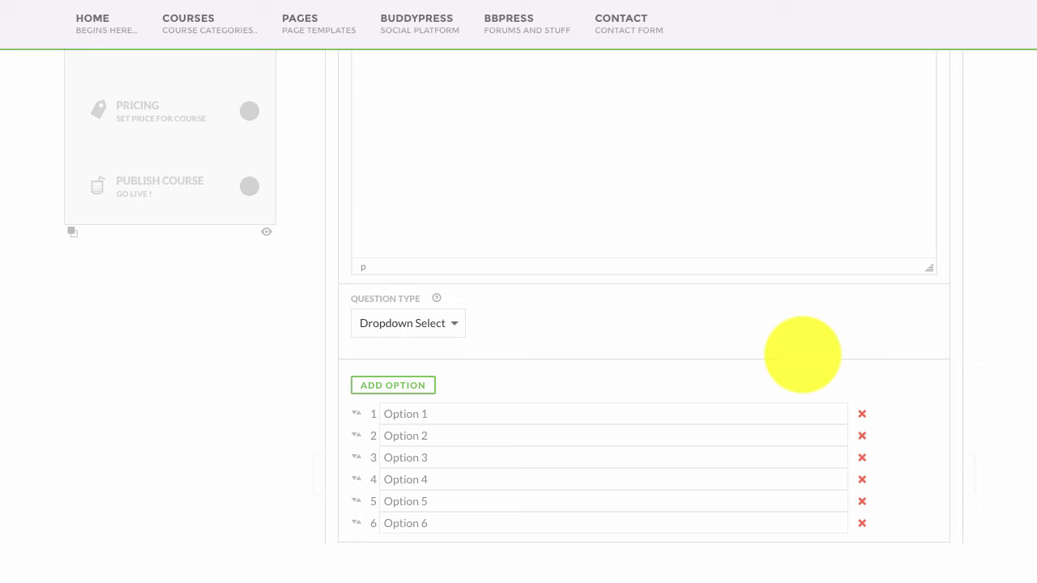
scroll(717, 262, up, 4)
scroll(759, 224, down, 1)
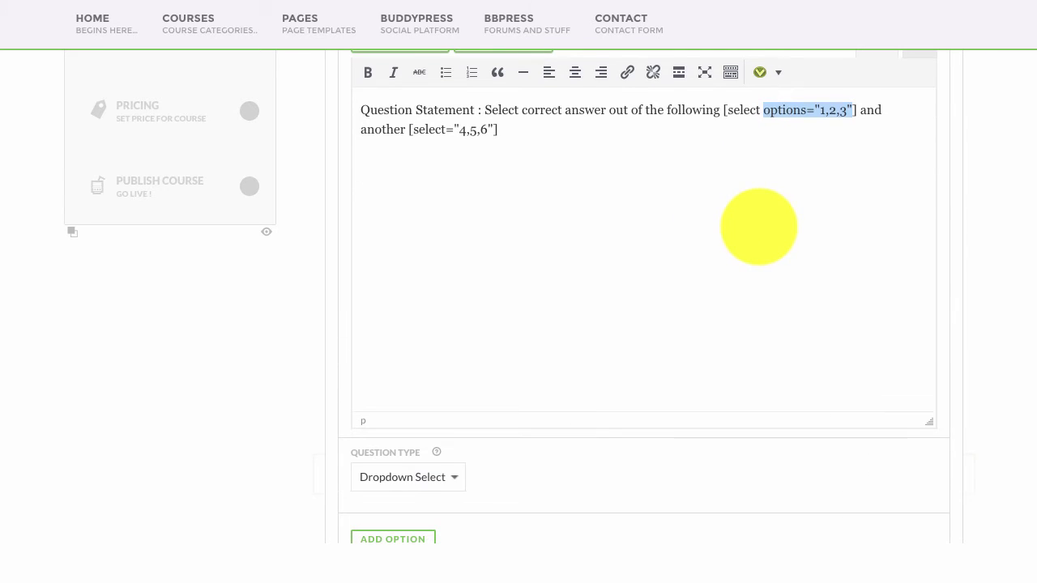
click(729, 115)
drag(724, 111, 854, 111)
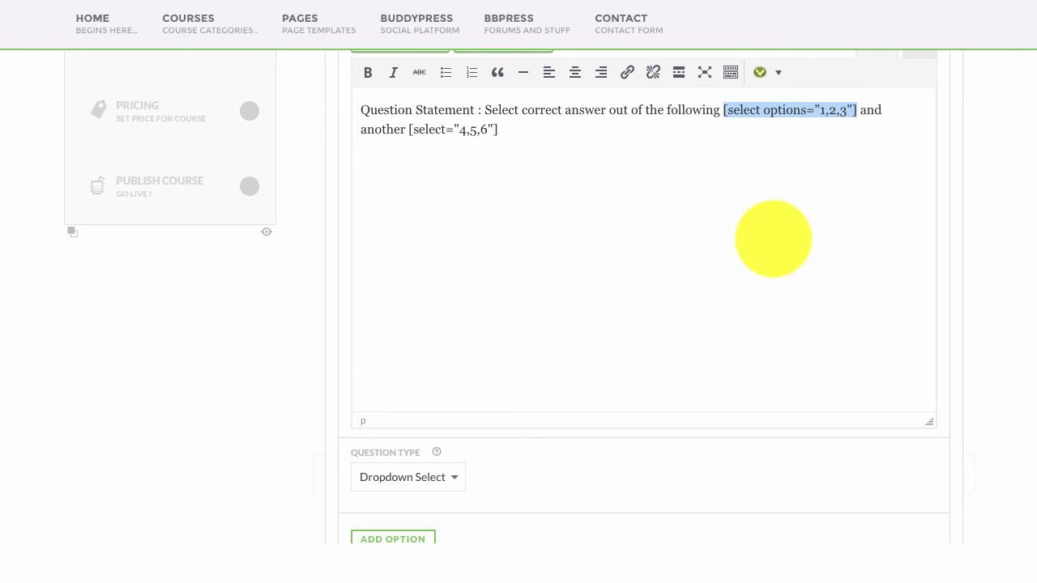
scroll(771, 242, down, 3)
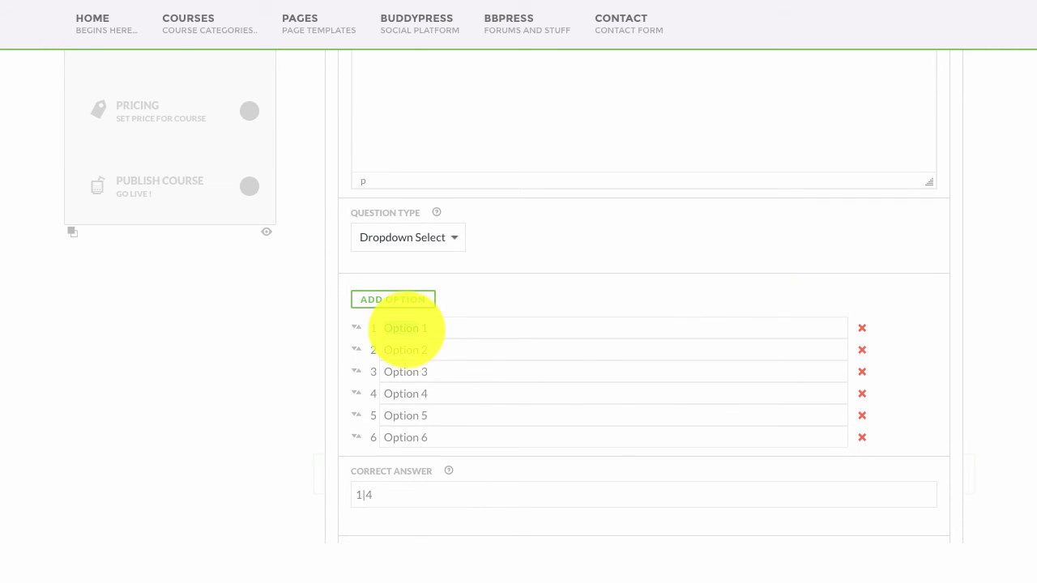
drag(417, 329, 377, 339)
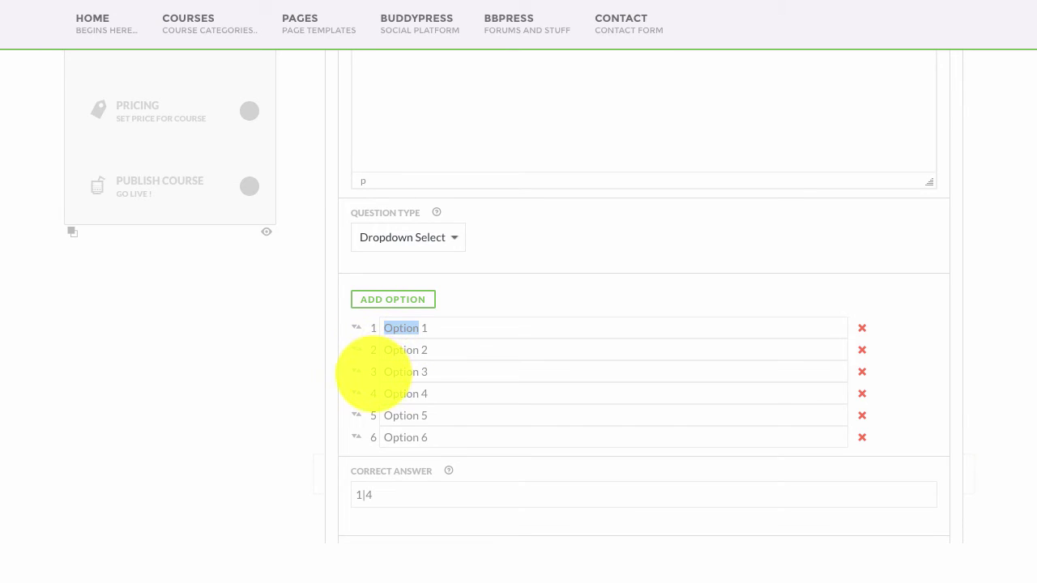
Step: Compare both select shortcodes in the question statement with the numbered options and the correct answer
scroll(931, 229, up, 4)
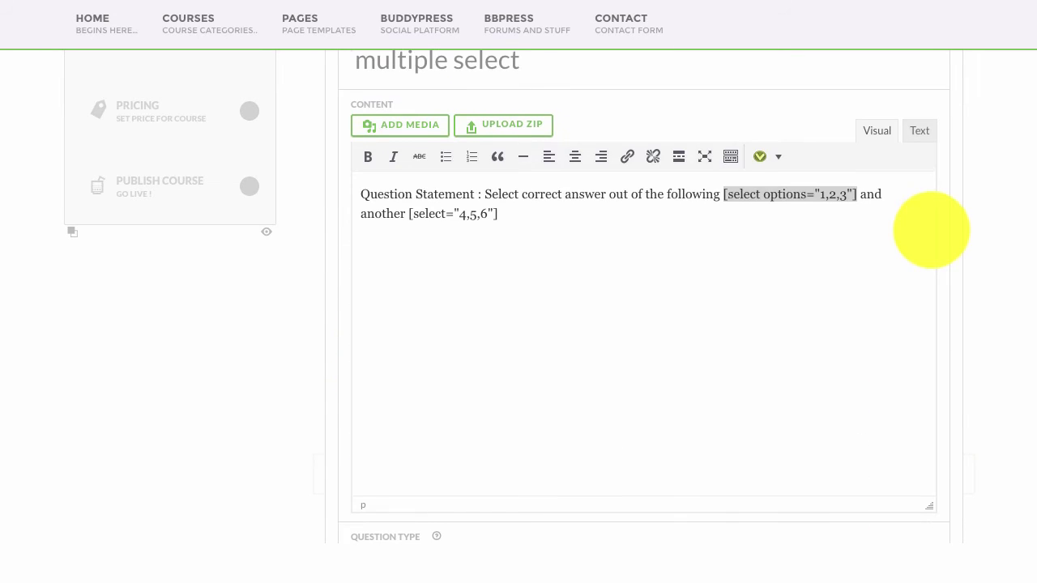
click(734, 208)
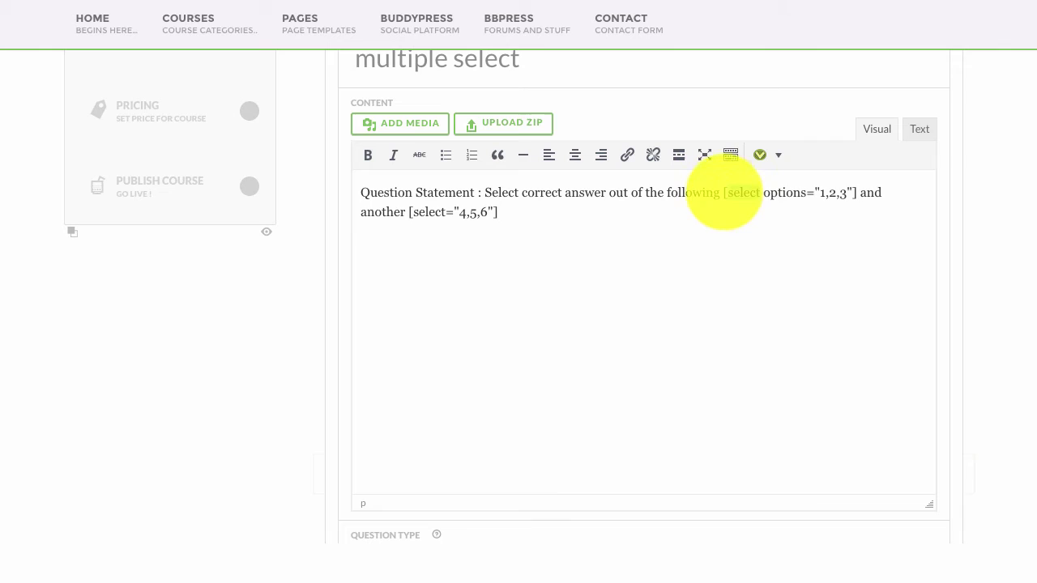
drag(723, 192, 853, 192)
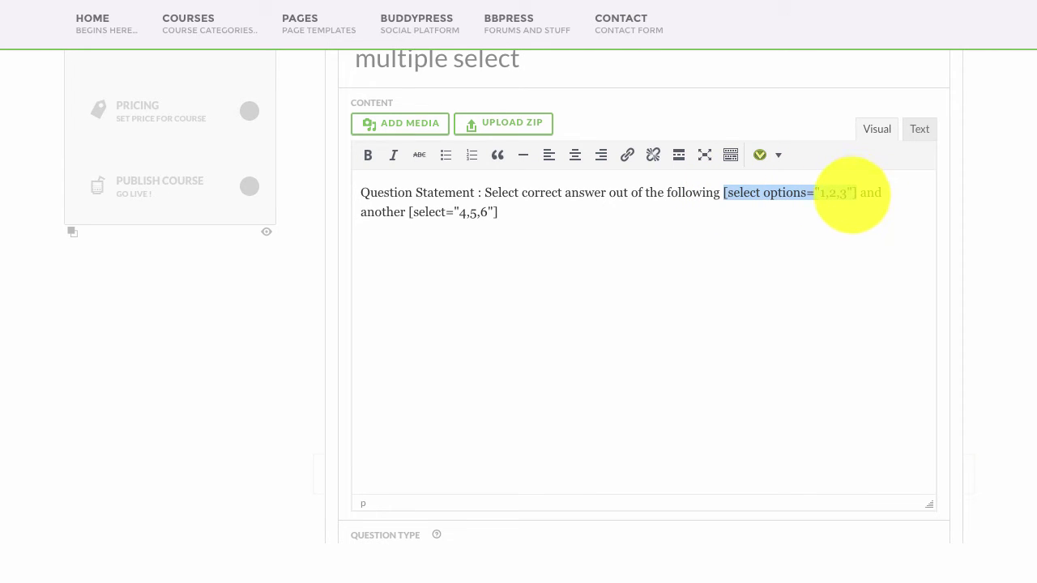
scroll(389, 227, down, 1)
click(460, 181)
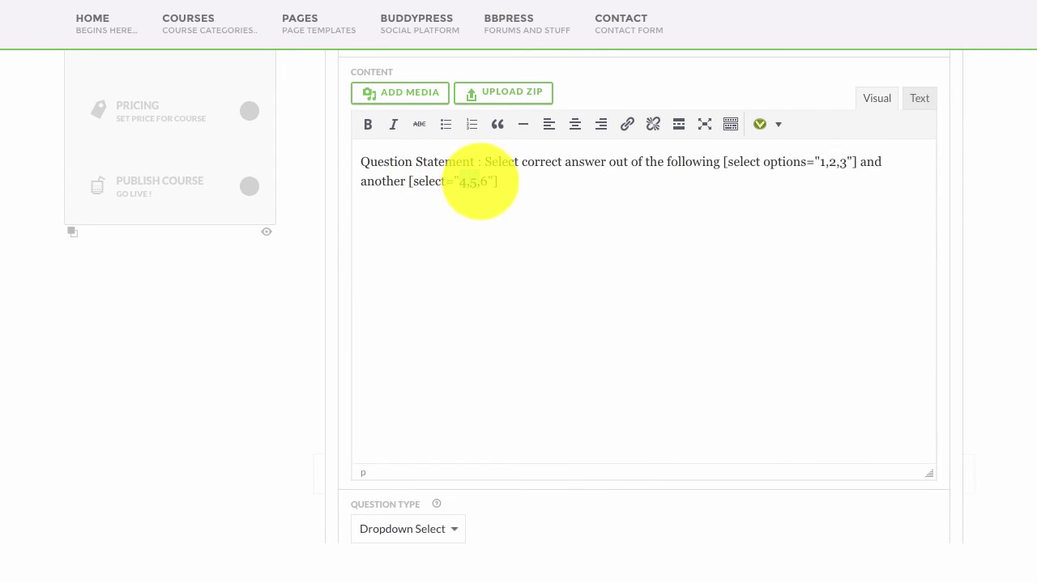
scroll(549, 231, down, 5)
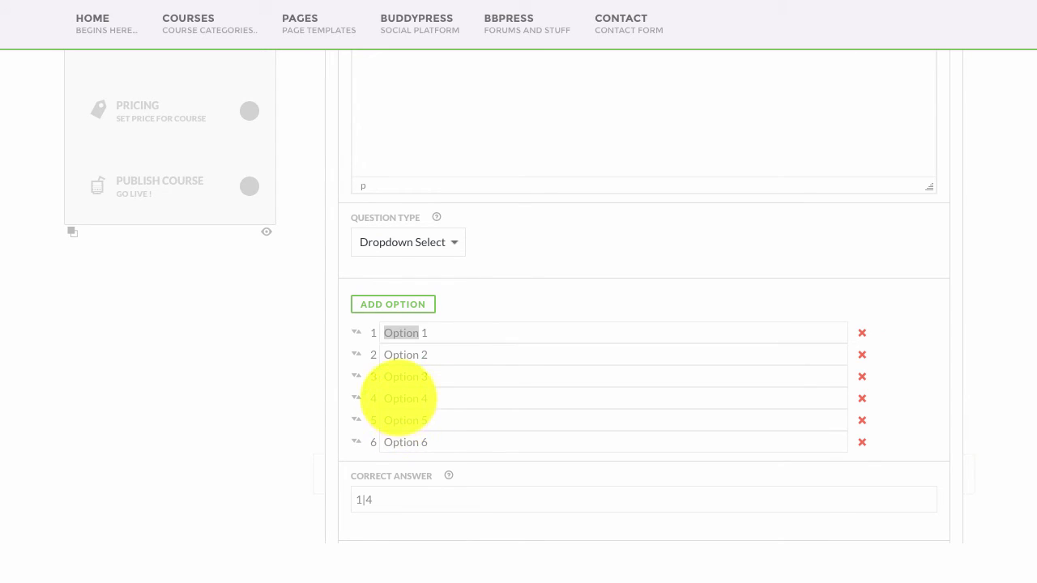
Step: Add the missing "options" attribute to the second shortcode in the statement so it reads [select options="4,5,6"]
scroll(470, 349, up, 3)
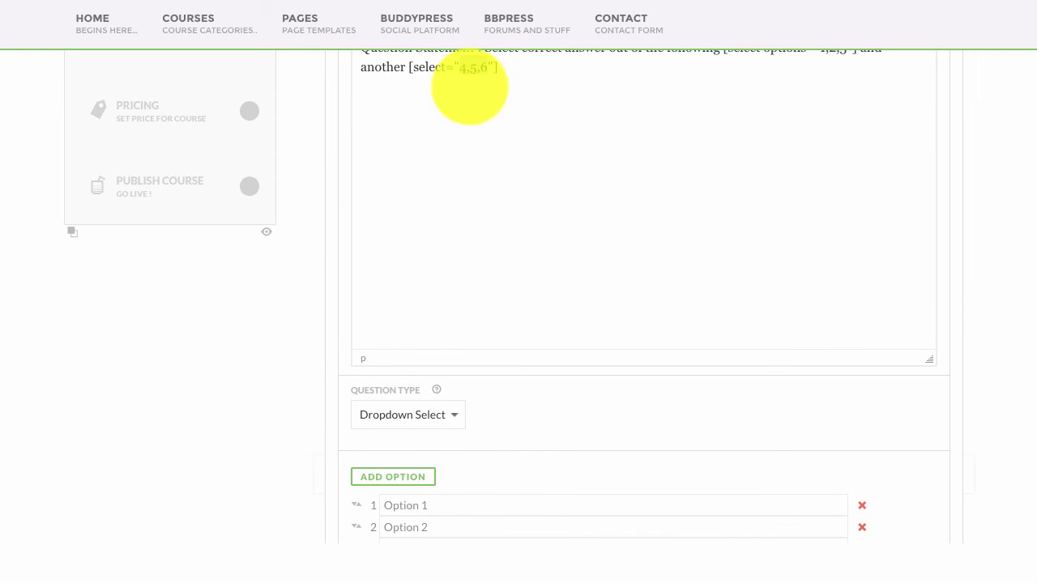
scroll(502, 187, up, 1)
click(448, 132)
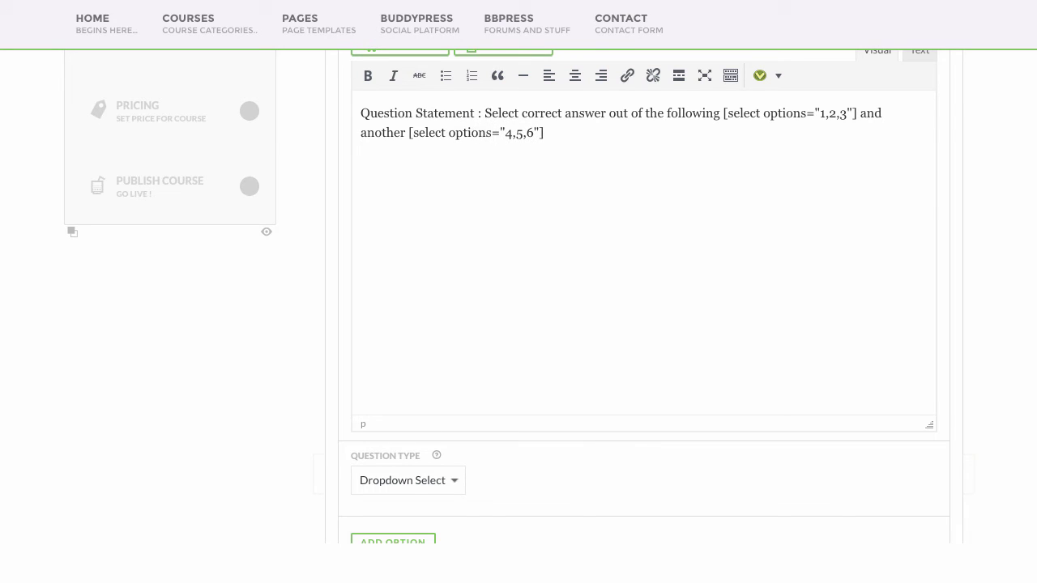
text(options)
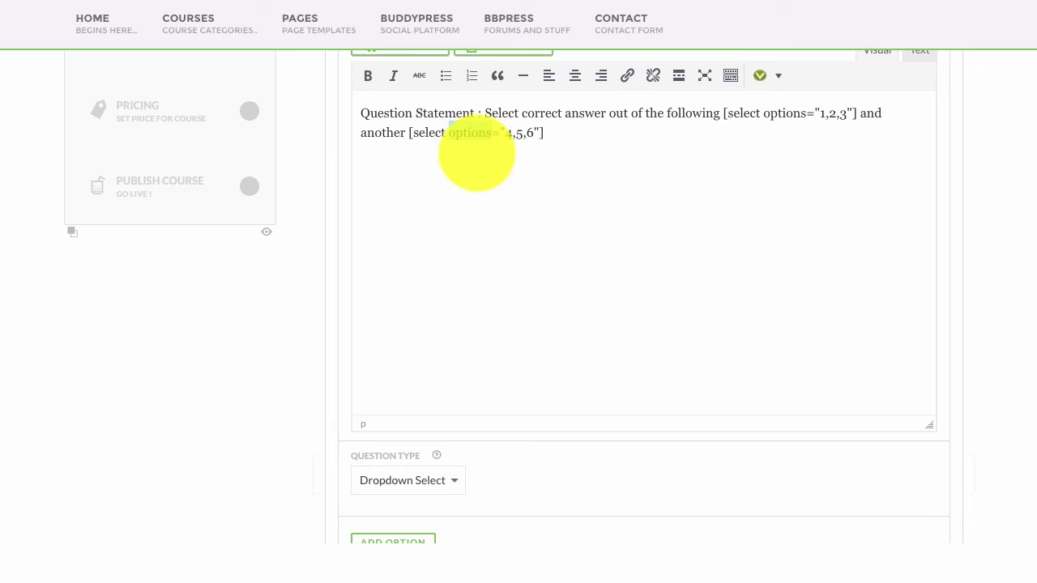
key(End)
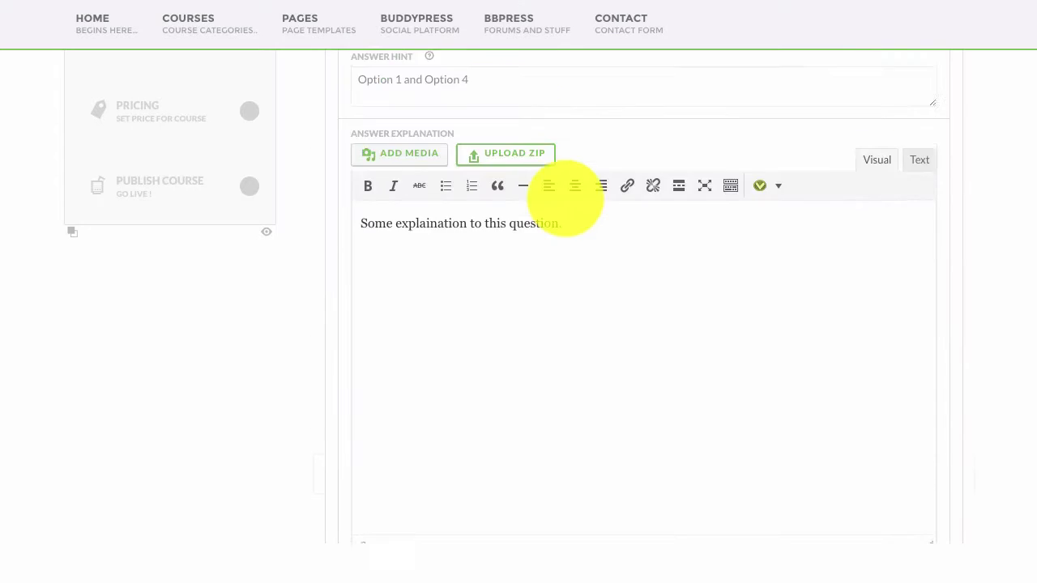
Step: Preview the multiple select question and check the choices offered by both dropdowns in its statement
click(657, 66)
scroll(454, 324, down, 3)
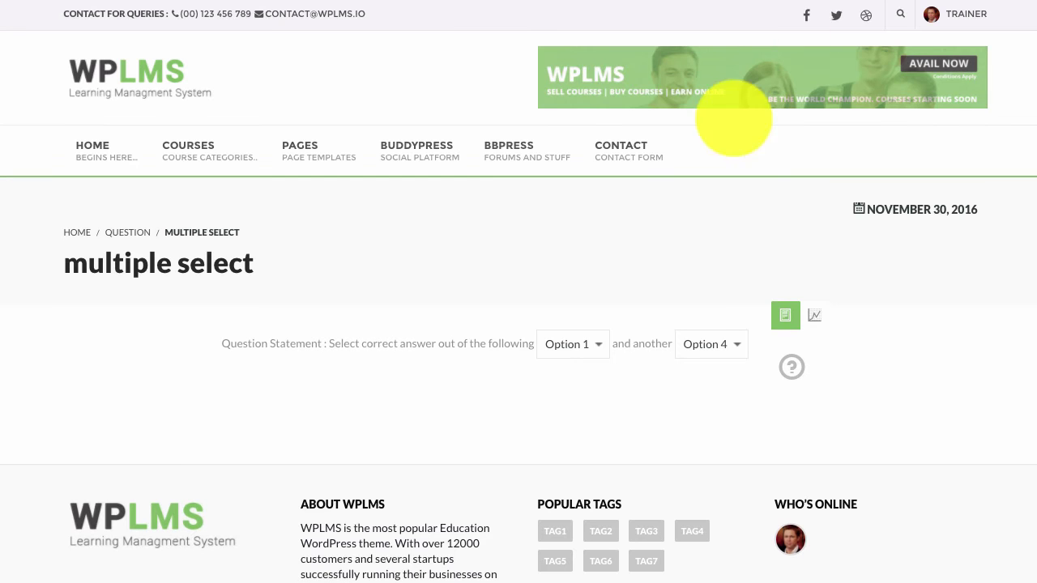
click(572, 347)
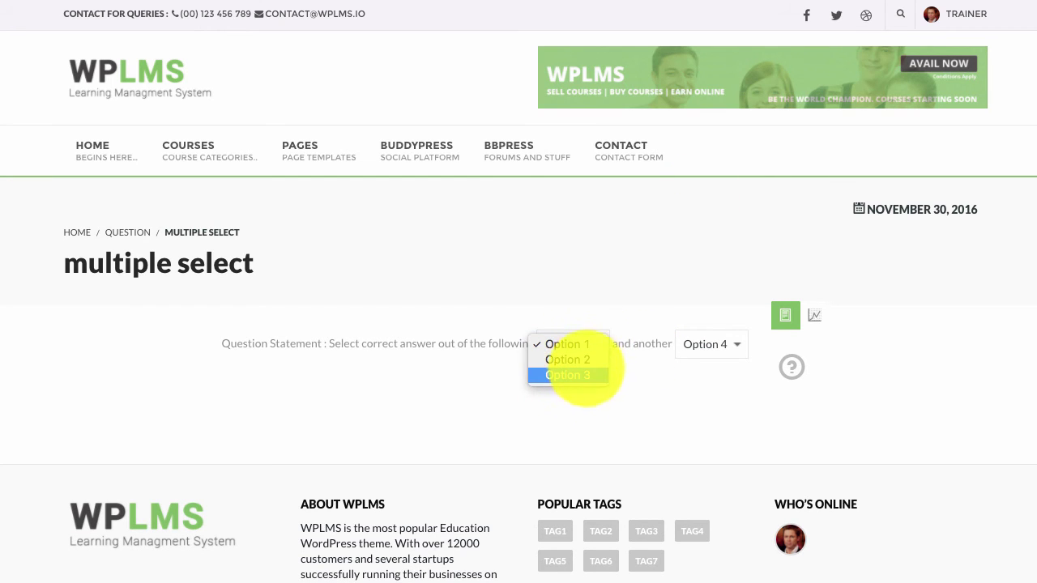
click(567, 345)
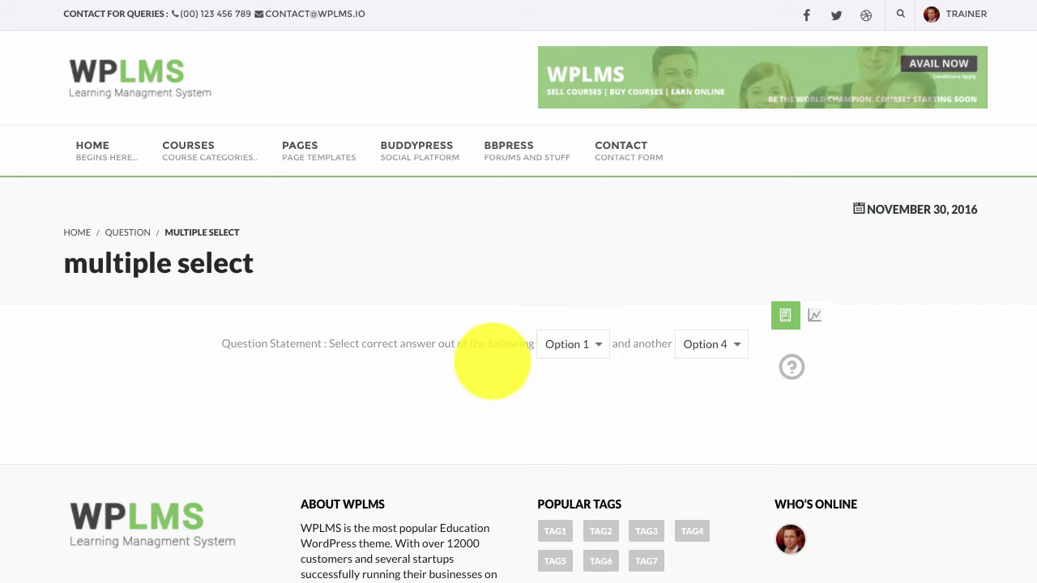
drag(341, 344, 559, 339)
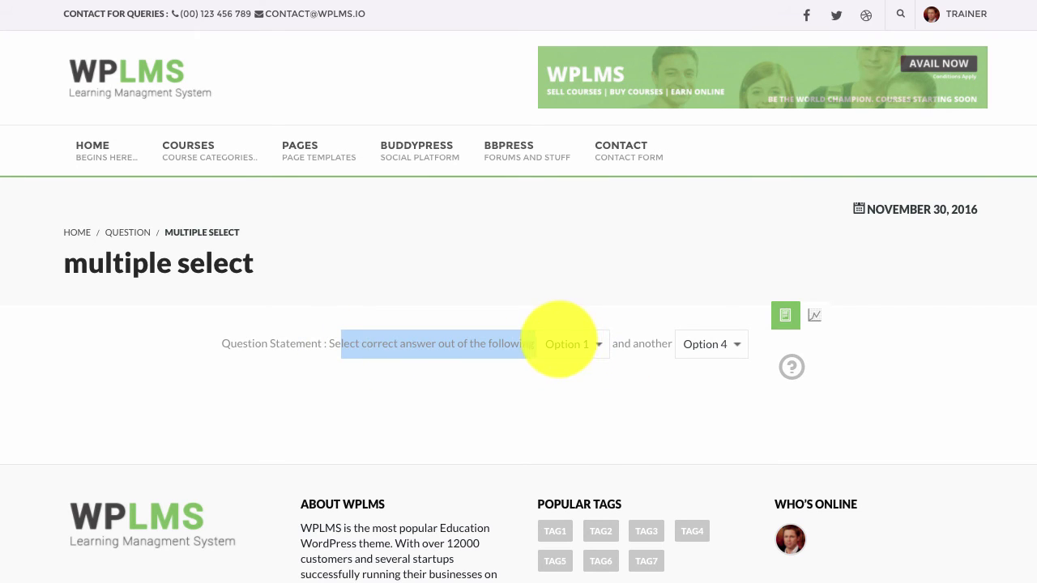
click(711, 346)
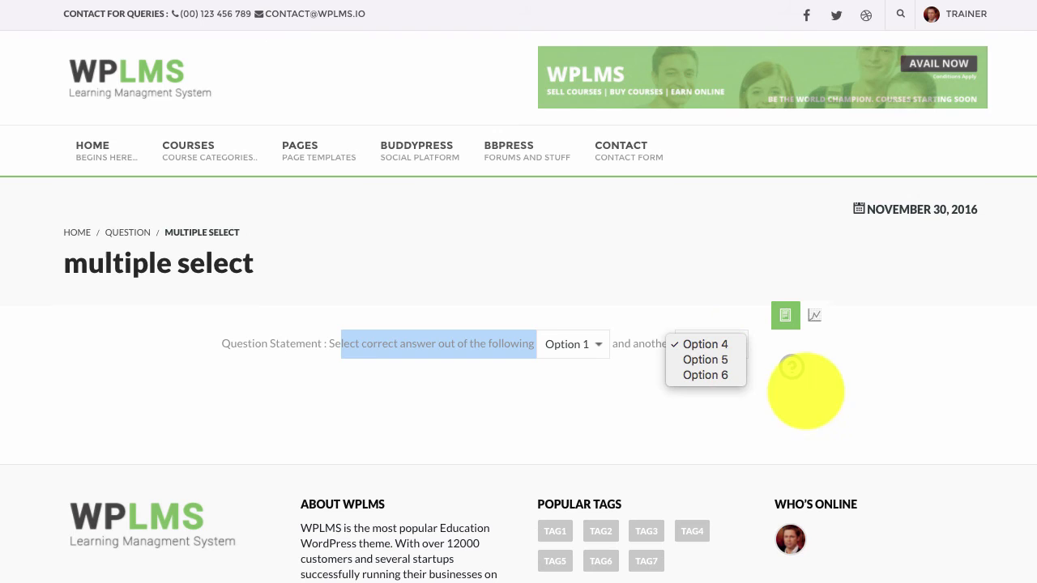
Step: Compare the first entry of the correct answer with Option 1 and the first select shortcode in the question statement
click(657, 222)
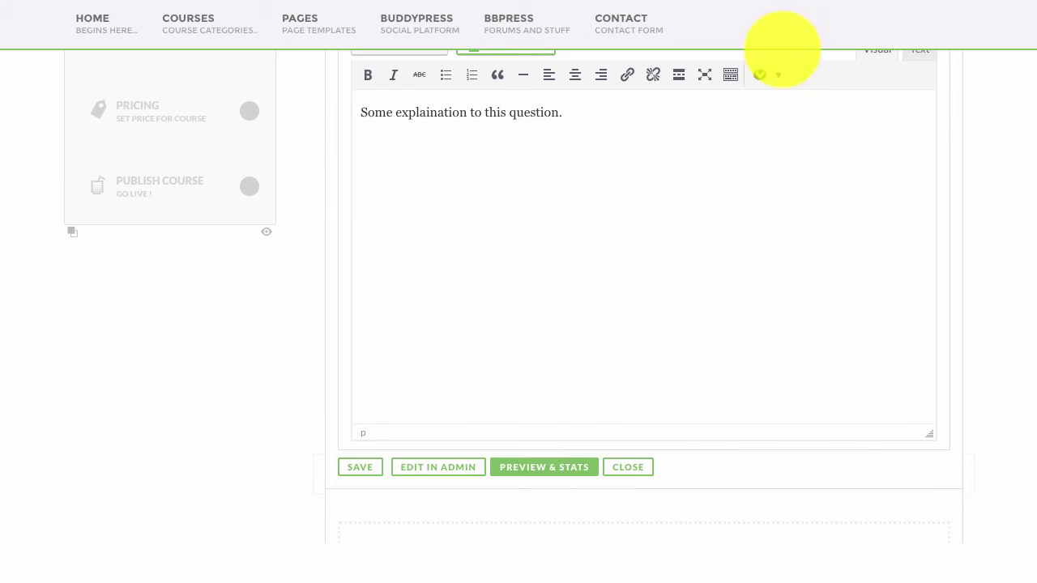
scroll(660, 211, up, 4)
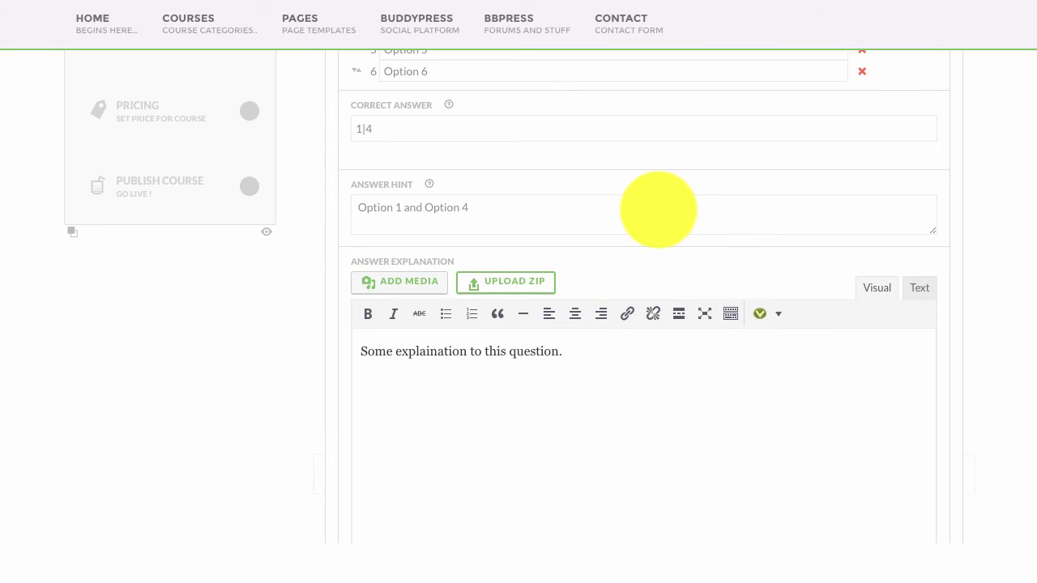
scroll(658, 209, up, 3)
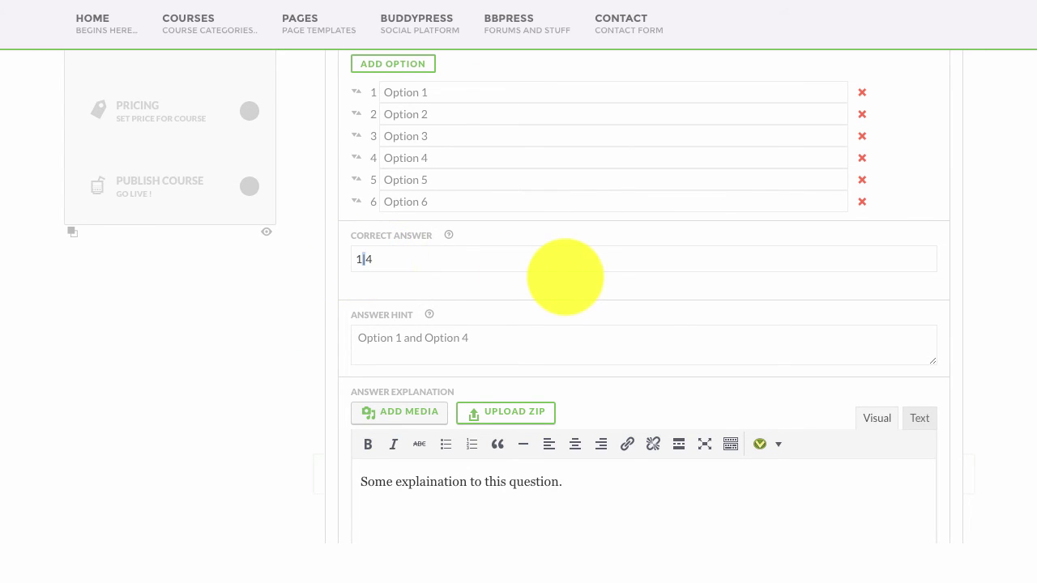
scroll(555, 276, up, 3)
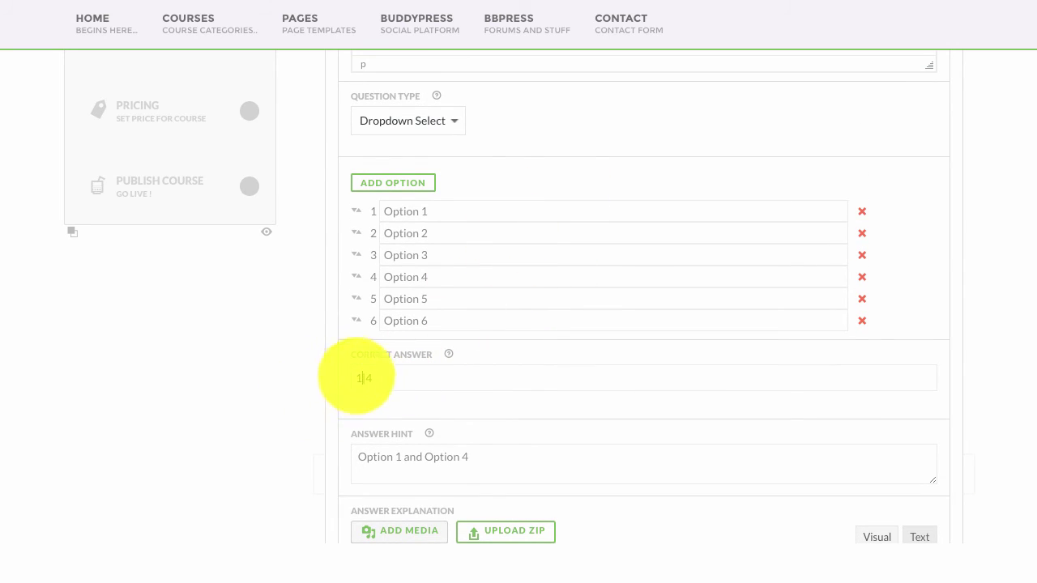
drag(400, 211, 440, 214)
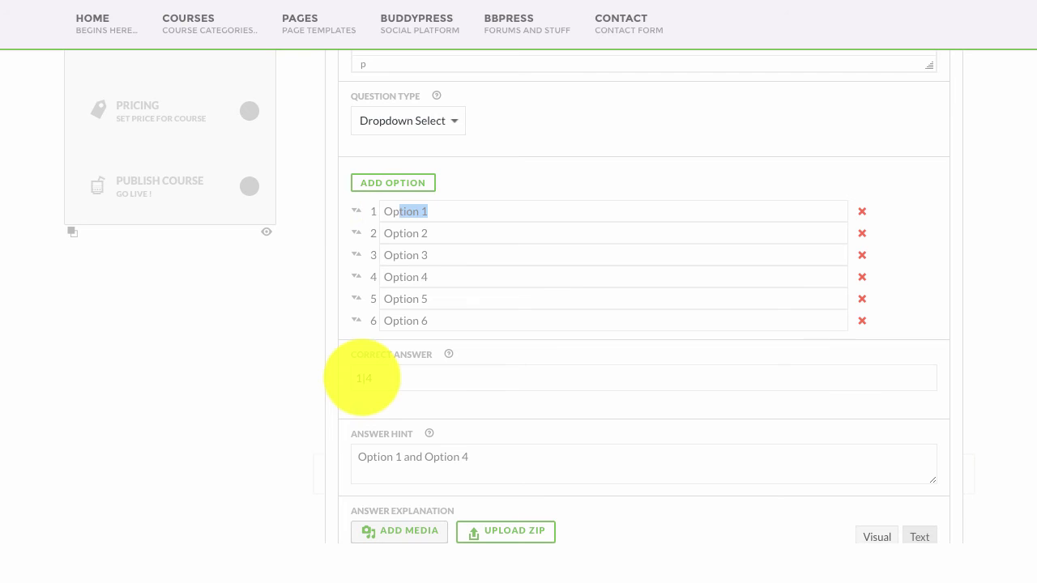
scroll(641, 106, up, 8)
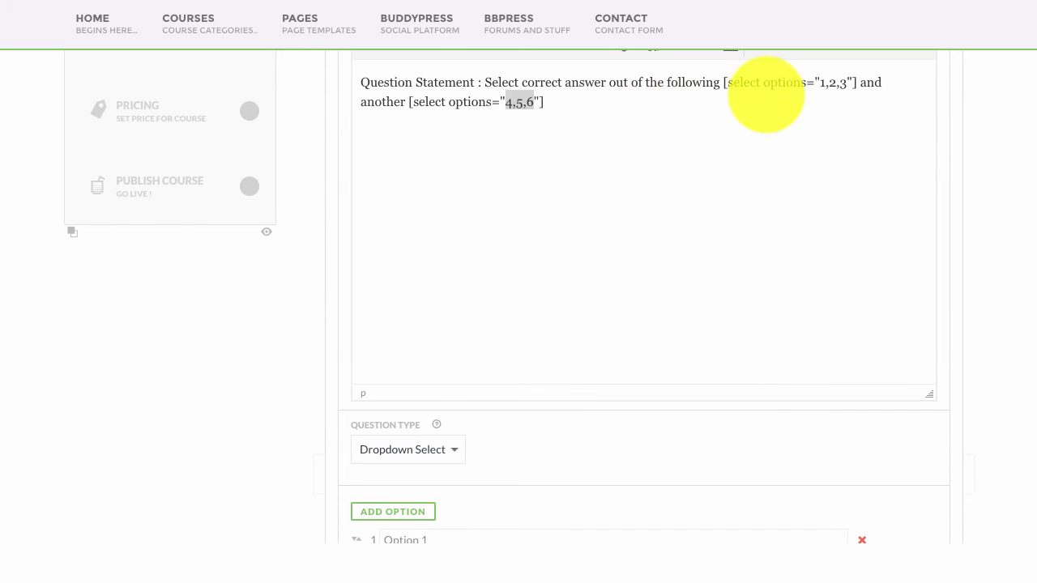
double_click(739, 82)
Step: Compare the second entry of the correct answer with Option 4 and the second select shortcode in the question statement
scroll(502, 343, down, 5)
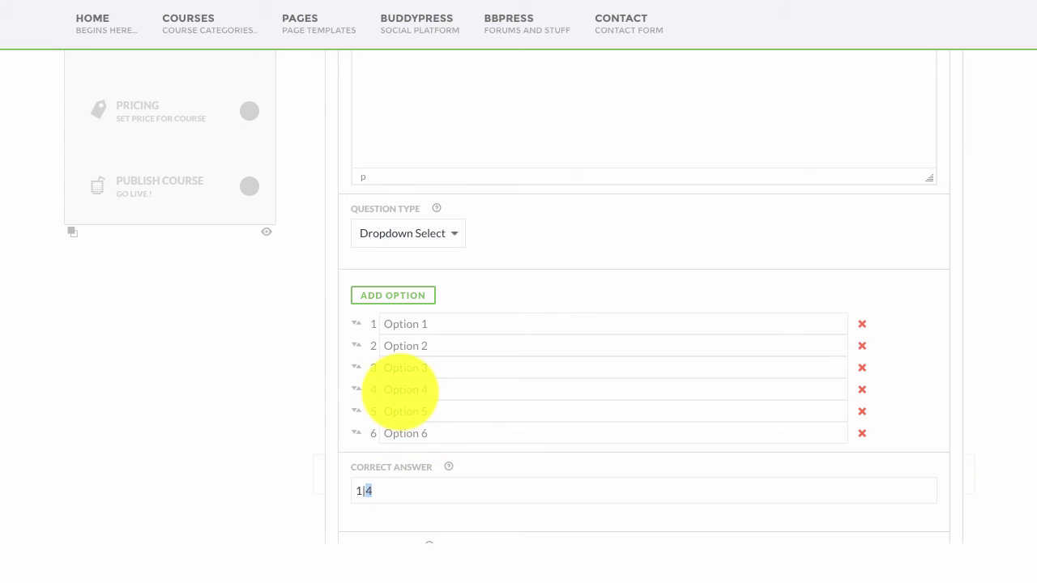
scroll(523, 262, up, 5)
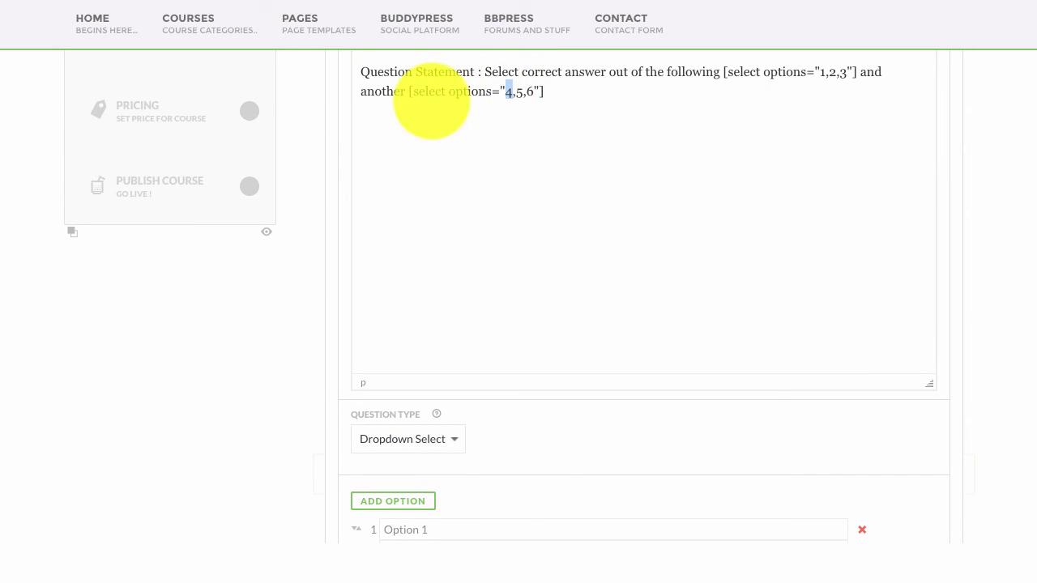
drag(409, 91, 507, 141)
scroll(486, 169, down, 4)
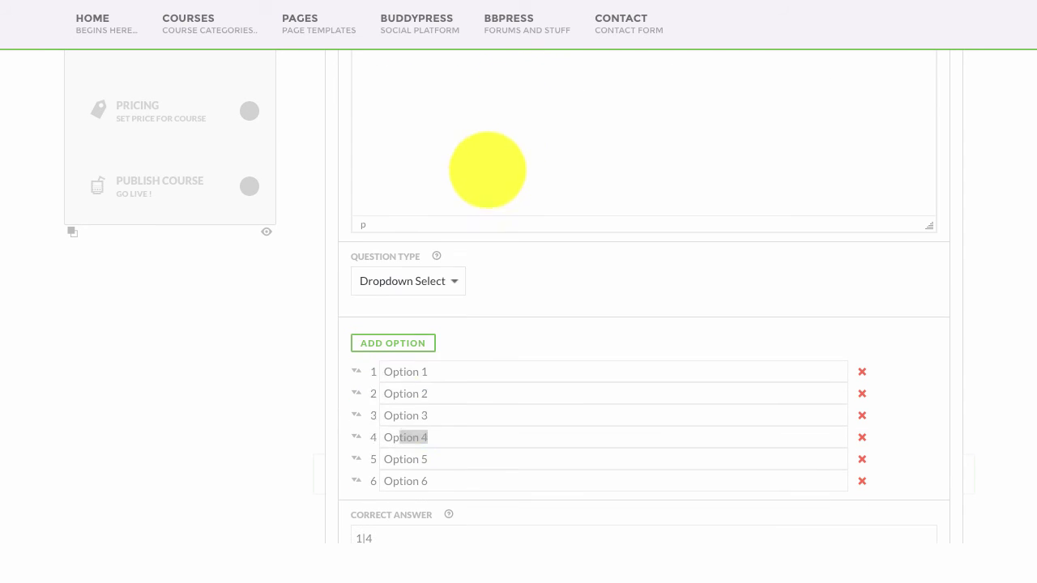
scroll(400, 453, down, 2)
scroll(637, 166, up, 6)
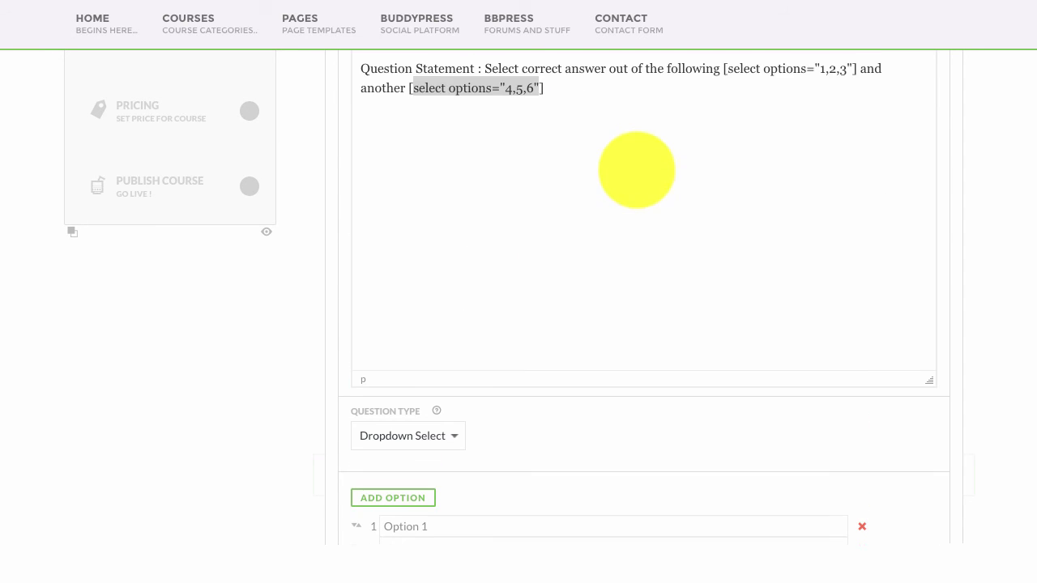
click(409, 86)
scroll(624, 110, down, 10)
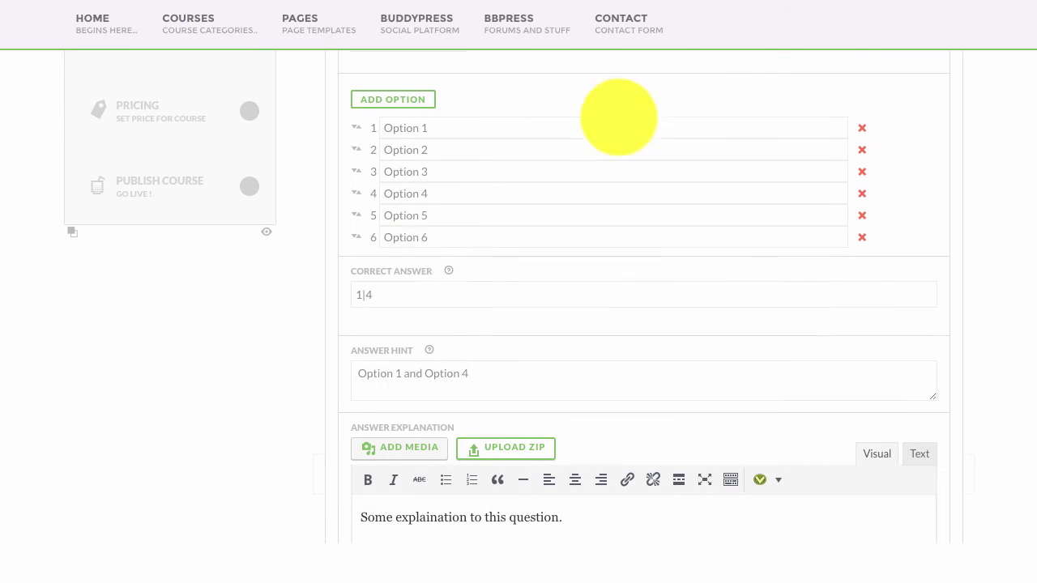
Step: Append a "|" separator to the correct answer and add ", [select]" as a third dropdown at the end of the question statement
click(425, 296)
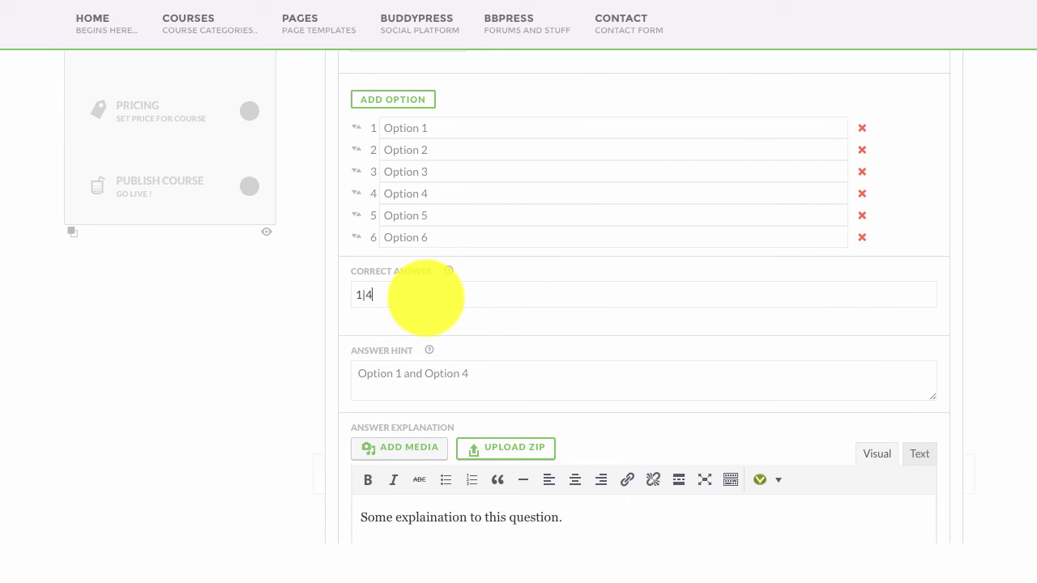
scroll(451, 271, up, 15)
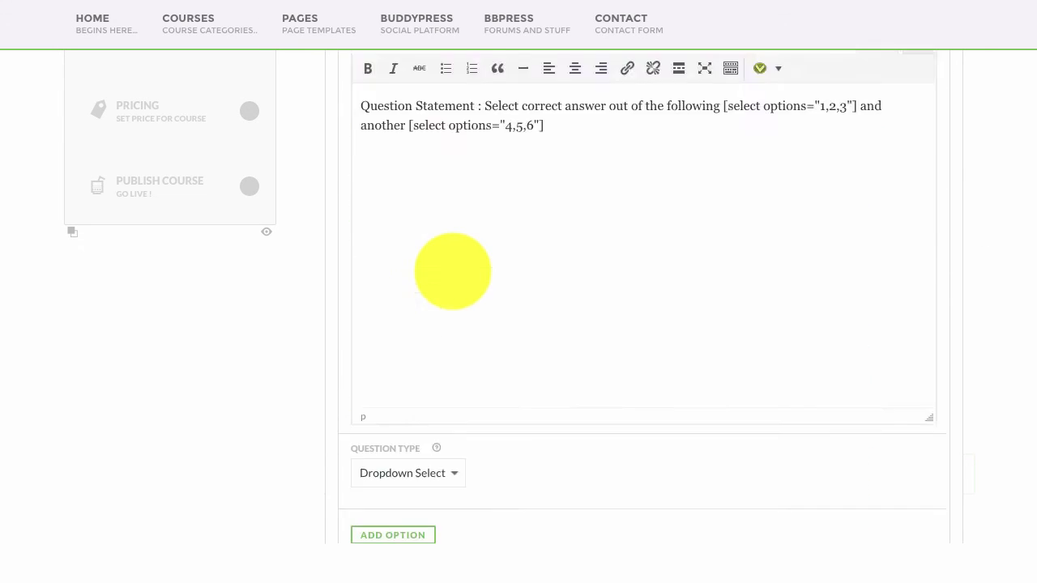
drag(409, 303, 449, 304)
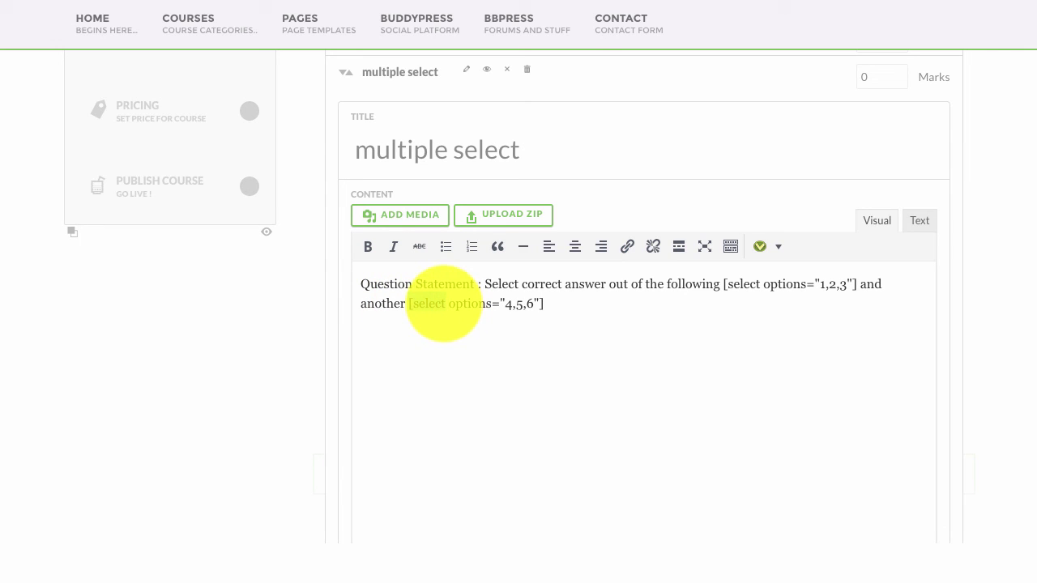
key(End)
text(,)
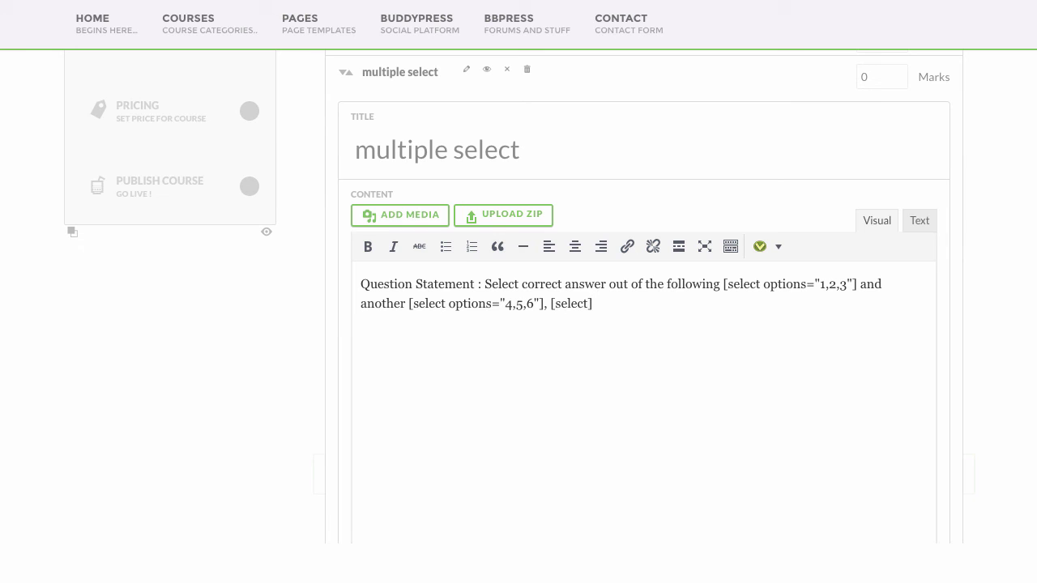
drag(551, 303, 593, 303)
Step: Try 4 as the third entry, making the correct answer 1|4|4, and delete the last character
scroll(539, 352, down, 10)
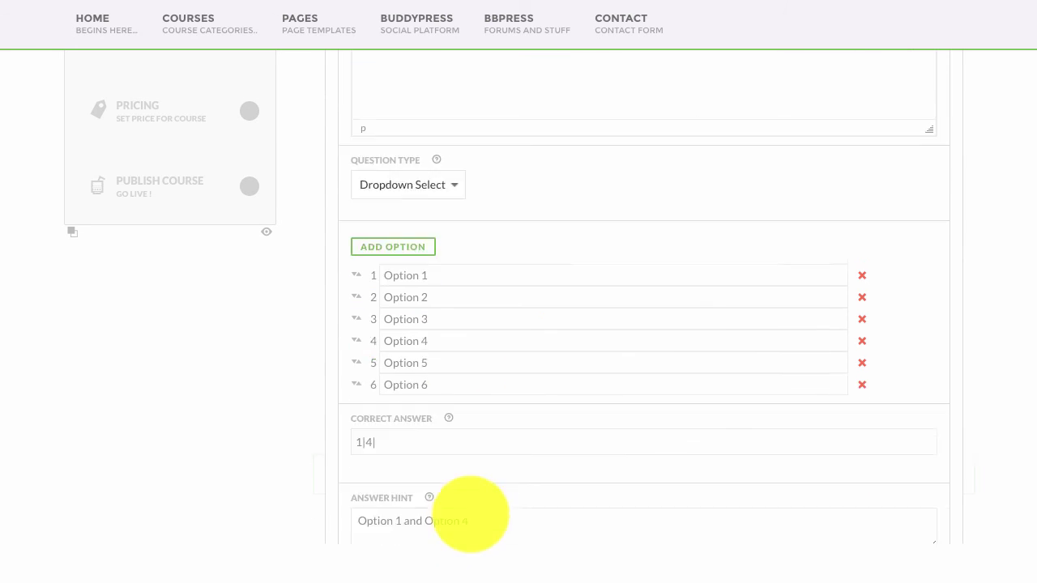
click(397, 425)
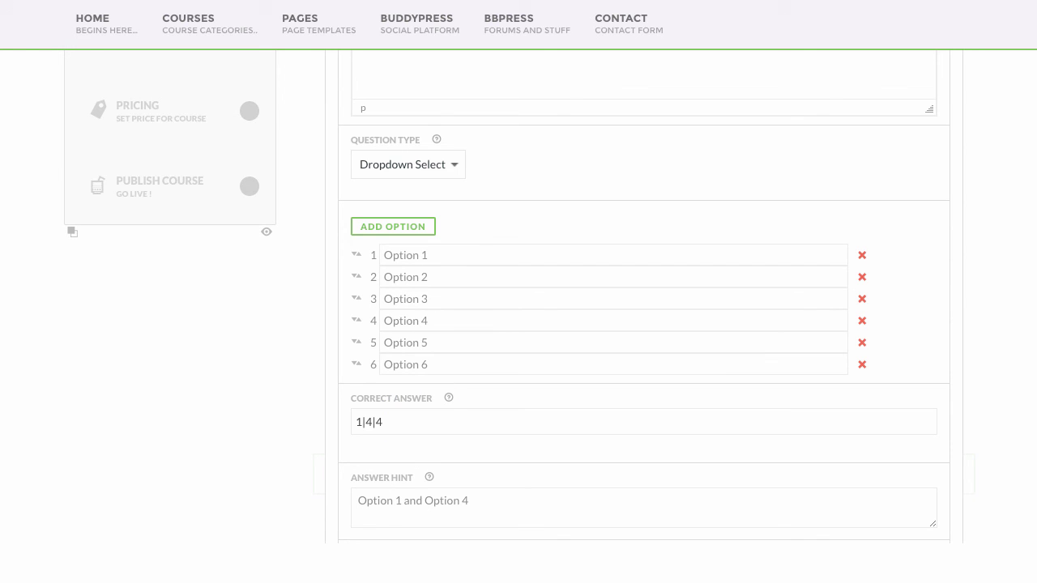
key(BackSpace)
Step: Save the multiple select question and reload its preview page to check the dropdowns
scroll(456, 395, down, 5)
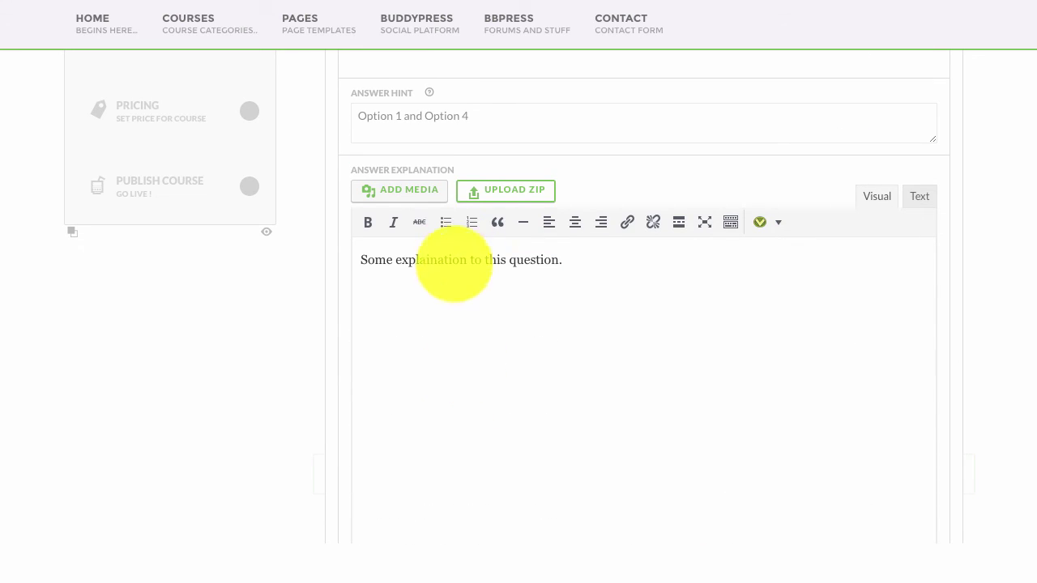
scroll(478, 243, down, 5)
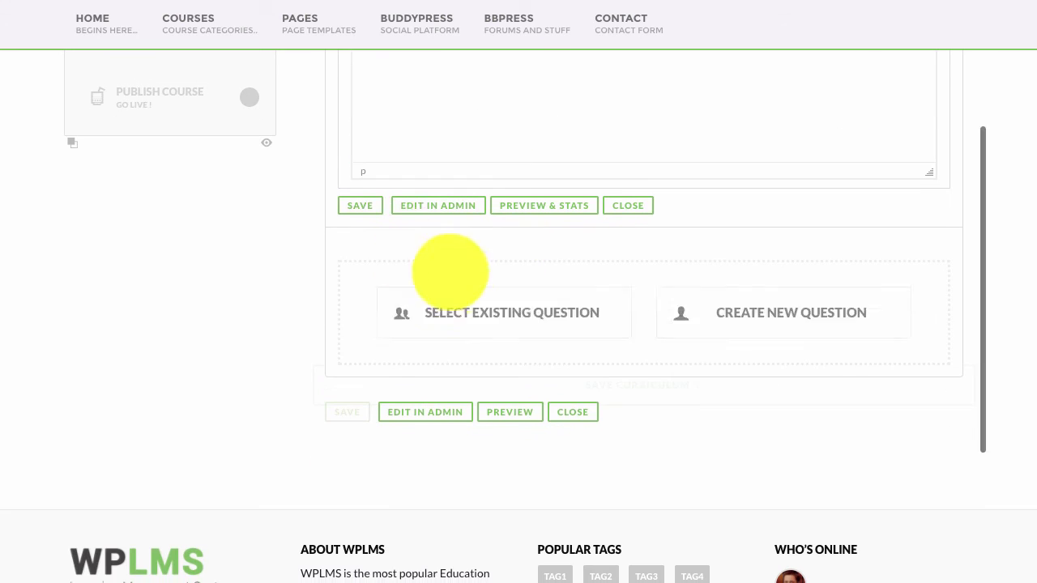
click(361, 204)
click(660, 65)
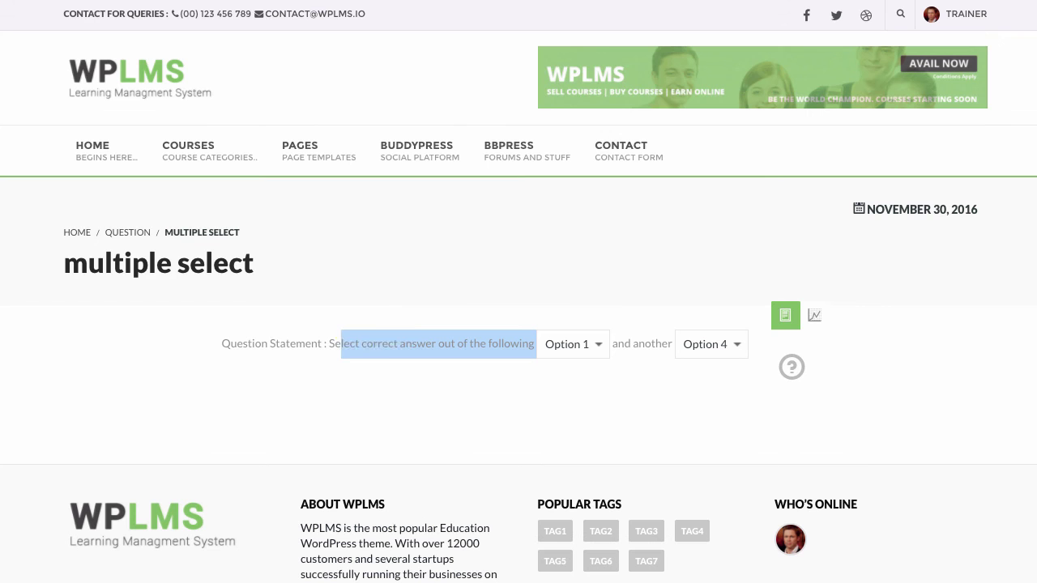
right_click(417, 263)
click(446, 299)
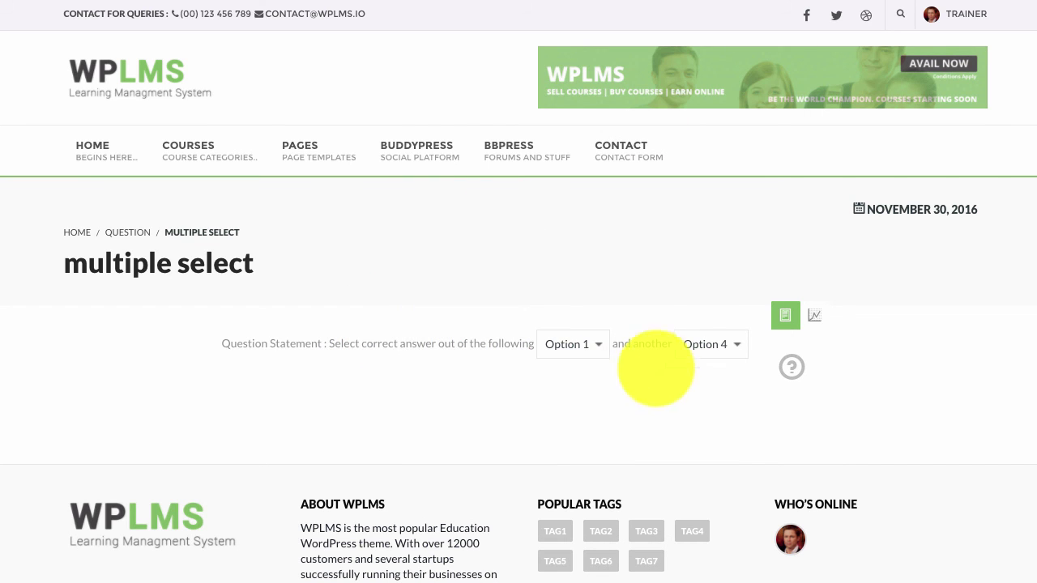